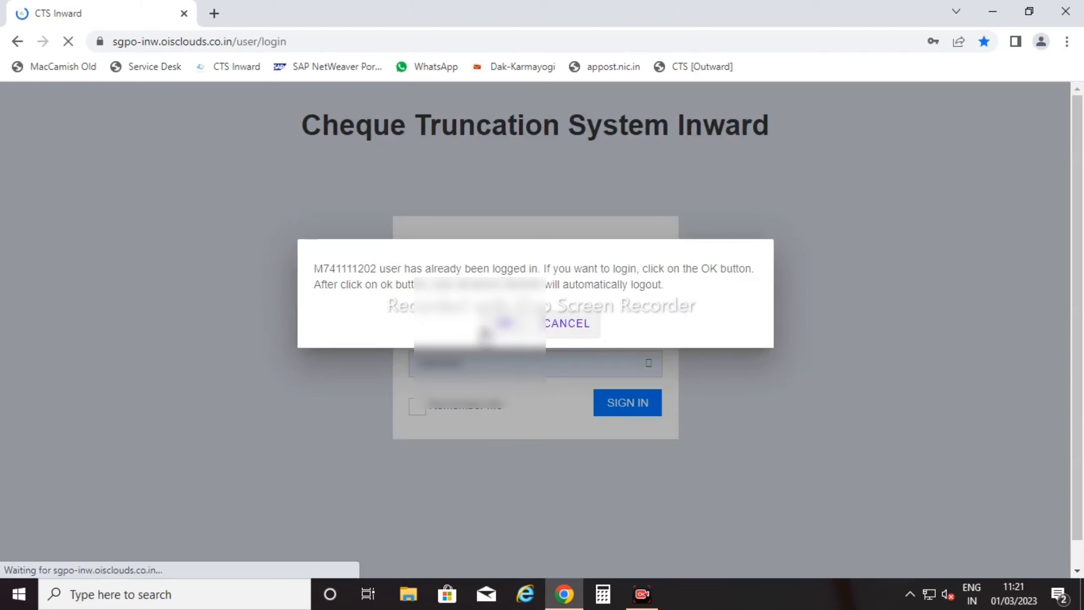
- Confirm the login over the existing session and open Manual Sign Verification to review the first pending cheque's details
left_click(495, 324)
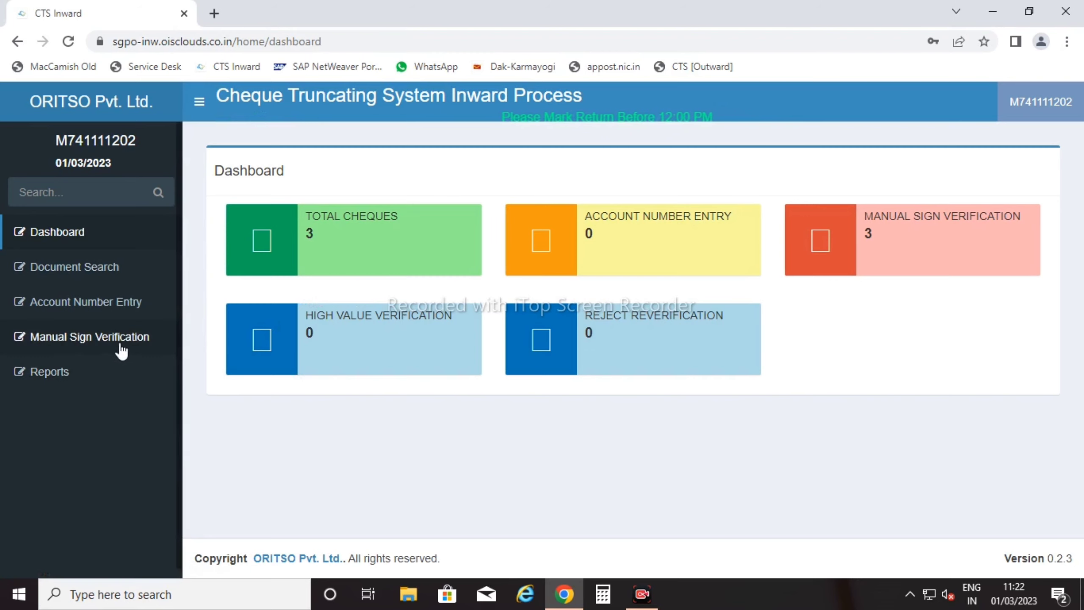
left_click(84, 341)
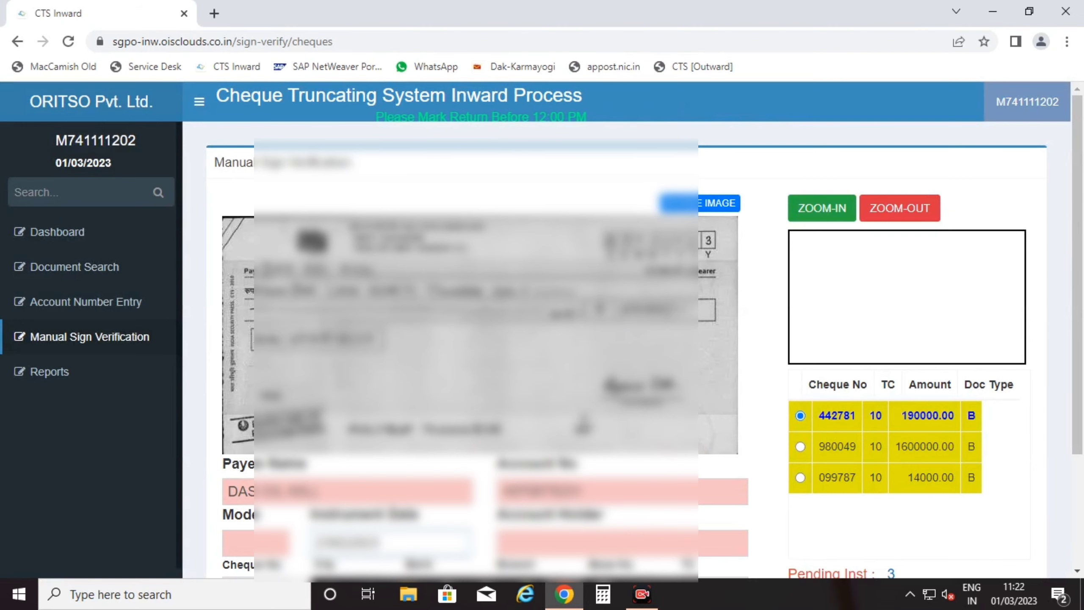
scroll(558, 410, "down", 2)
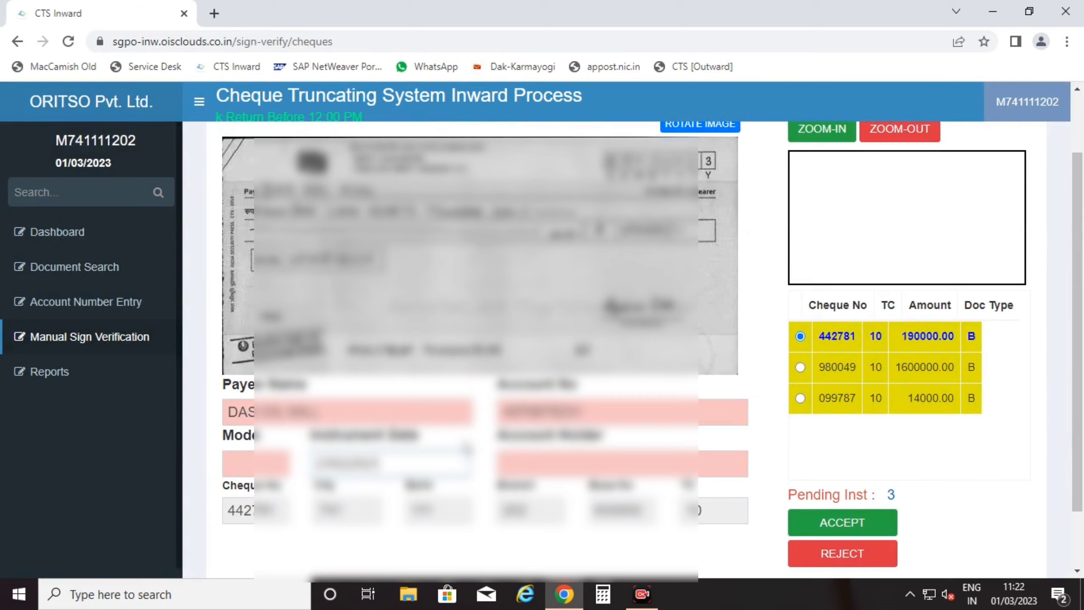
scroll(463, 447, "down", 2)
scroll(557, 342, "up", 4)
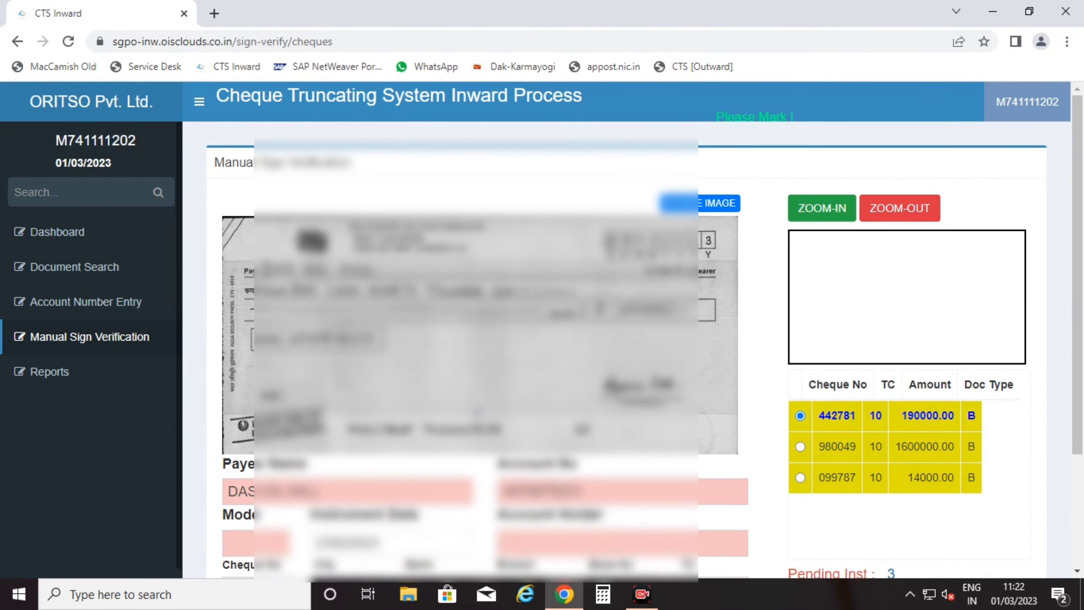
scroll(469, 400, "down", 2)
scroll(470, 400, "down", 2)
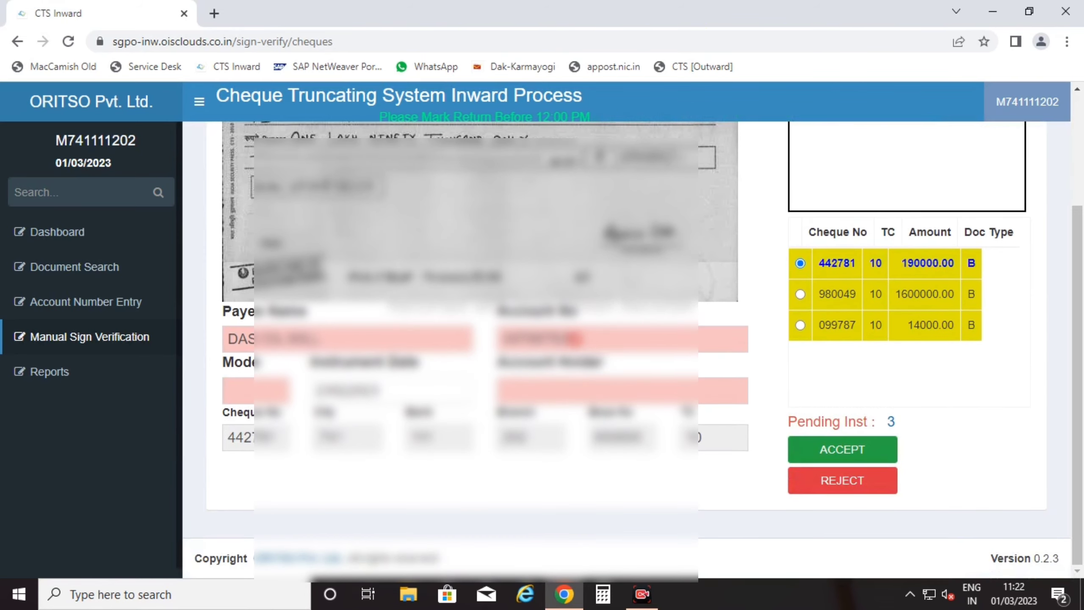
- Copy the selected cheque's account number, and switch to Finacle with the FINCORE solution loaded
left_click_drag(592, 340, 413, 335)
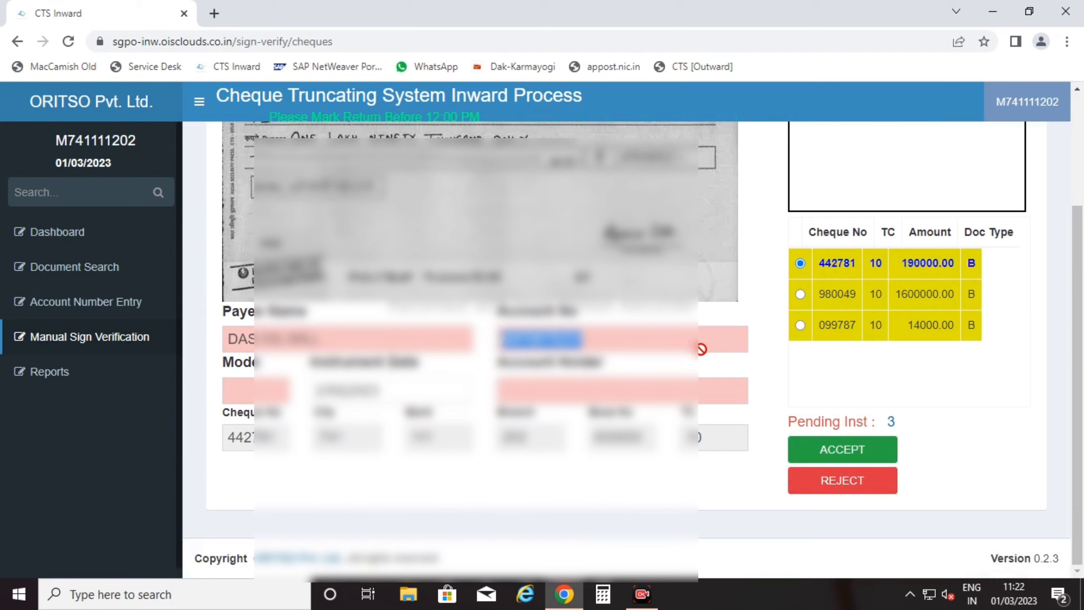
left_click(527, 596)
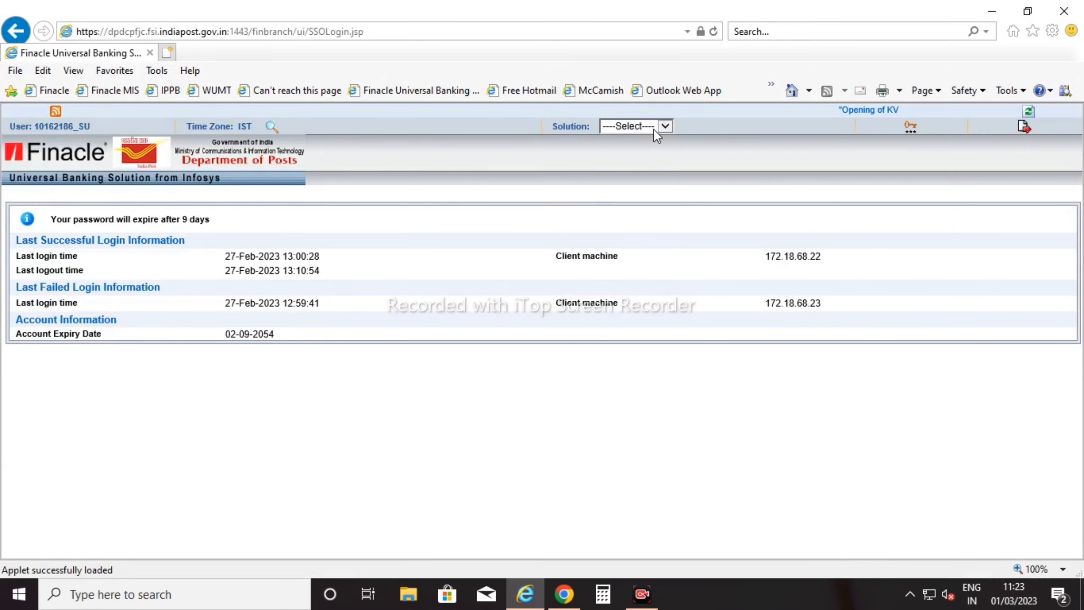
left_click(653, 129)
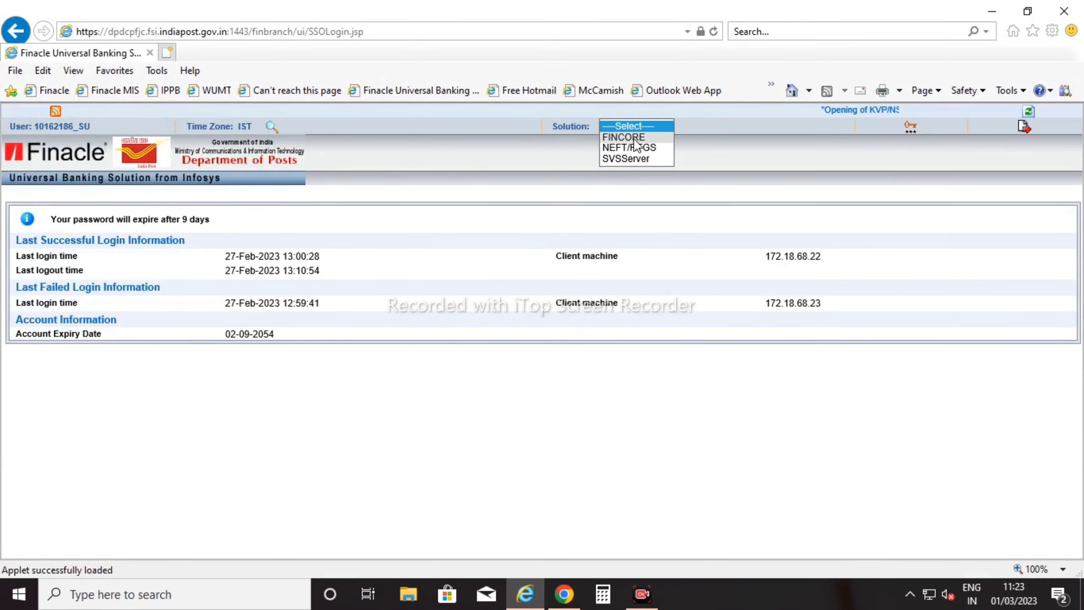
left_click(635, 136)
left_click(573, 363)
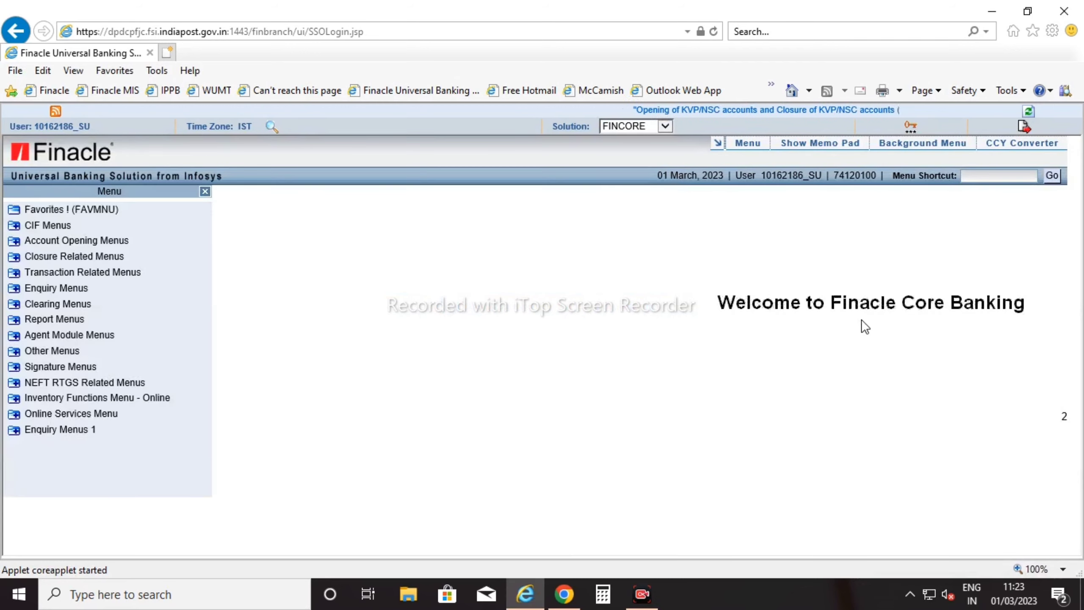
- Open Transactions Maintenance with the CTM shortcut and start an Add transaction of function type Deposit
left_click(982, 176)
type("CTM")
key("Return")
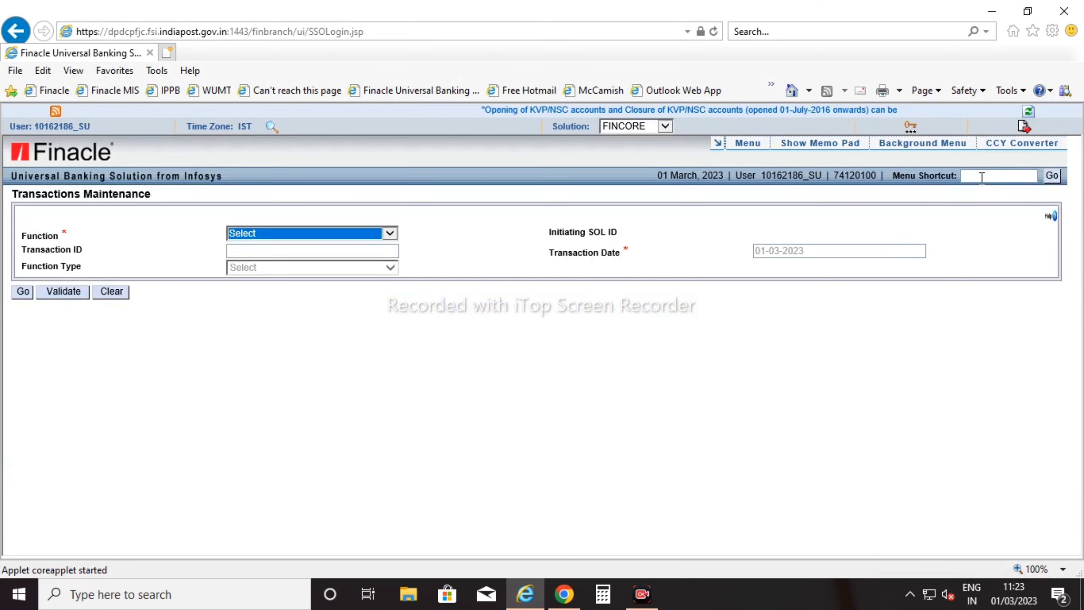
left_click(289, 230)
left_click(258, 245)
left_click(261, 269)
left_click(255, 278)
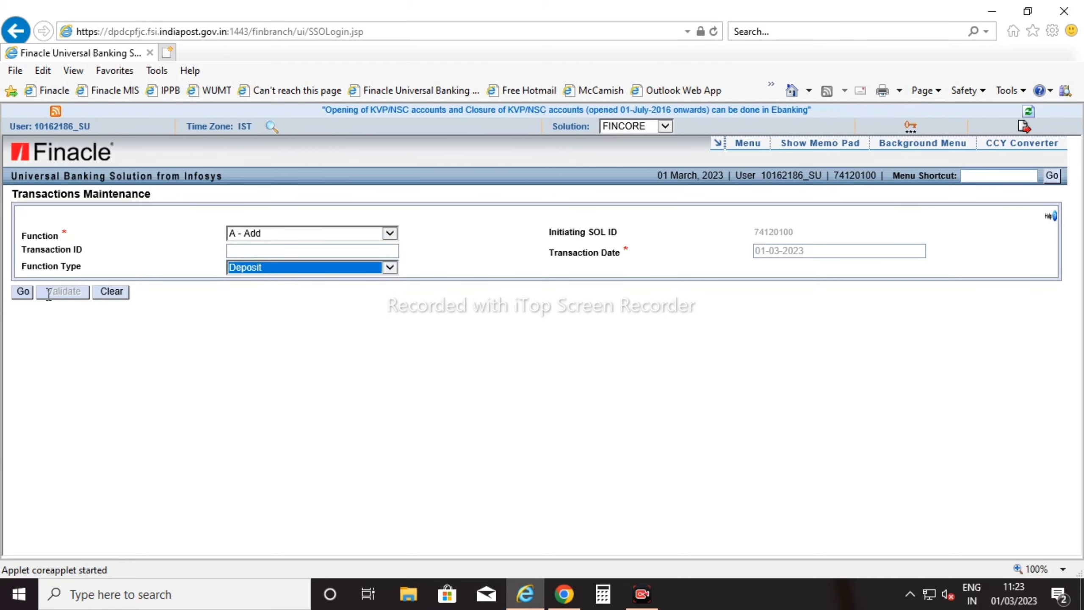
key("Return")
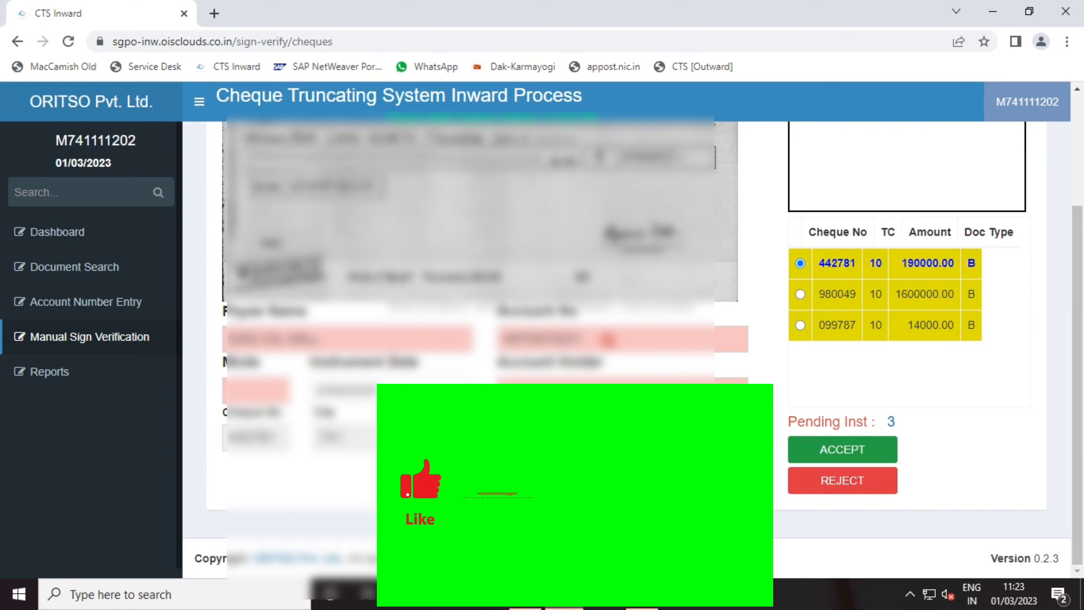
- Copy the account number from the cheque in CTS Inward into the A/c. ID of the Finacle deposit transaction
left_click_drag(608, 340, 485, 352)
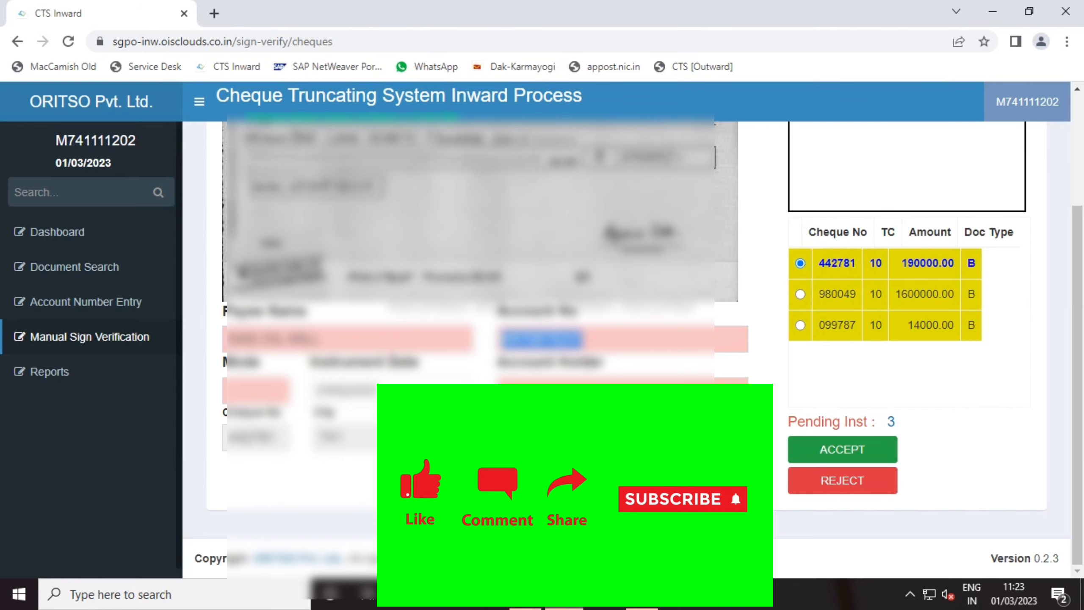
key("alt+Tab")
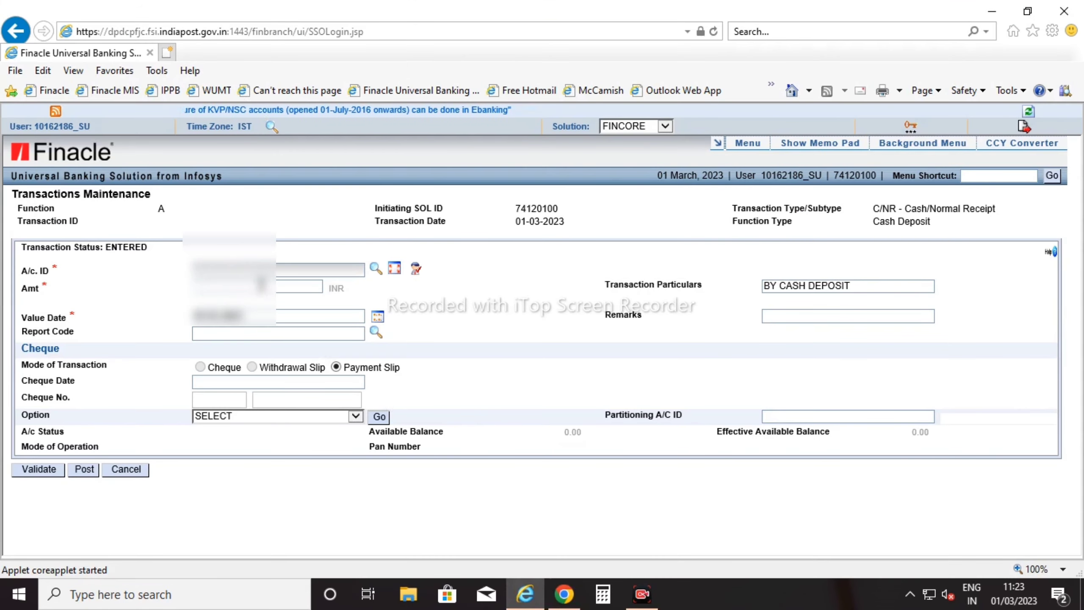
key("ctrl+v")
key("Tab")
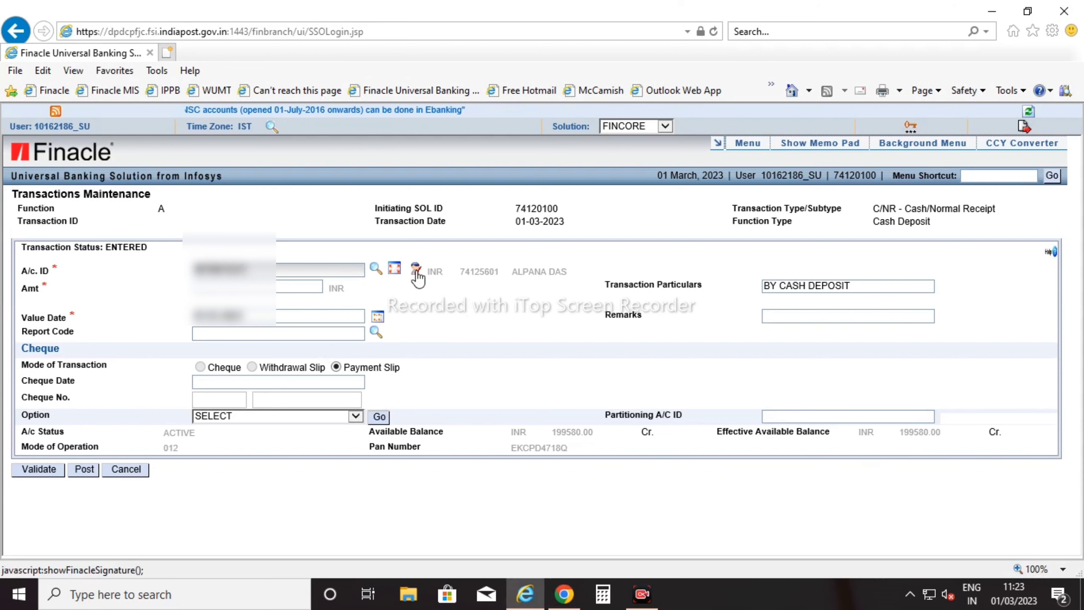
- Check the account's signature record twice, allowing clipboard access each time and closing the inquiry result
left_click(416, 270)
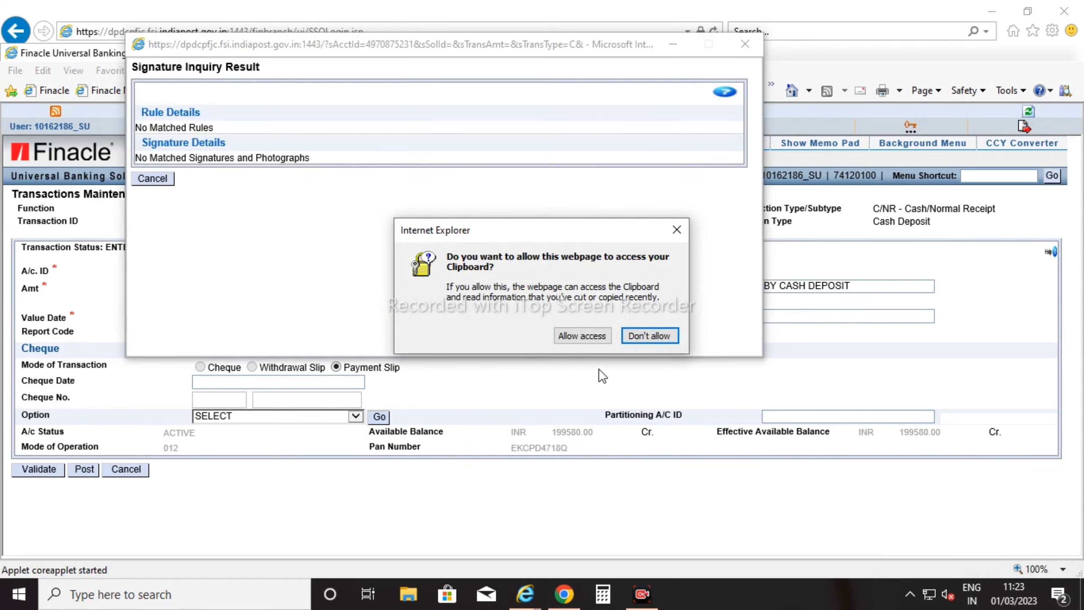
left_click(578, 335)
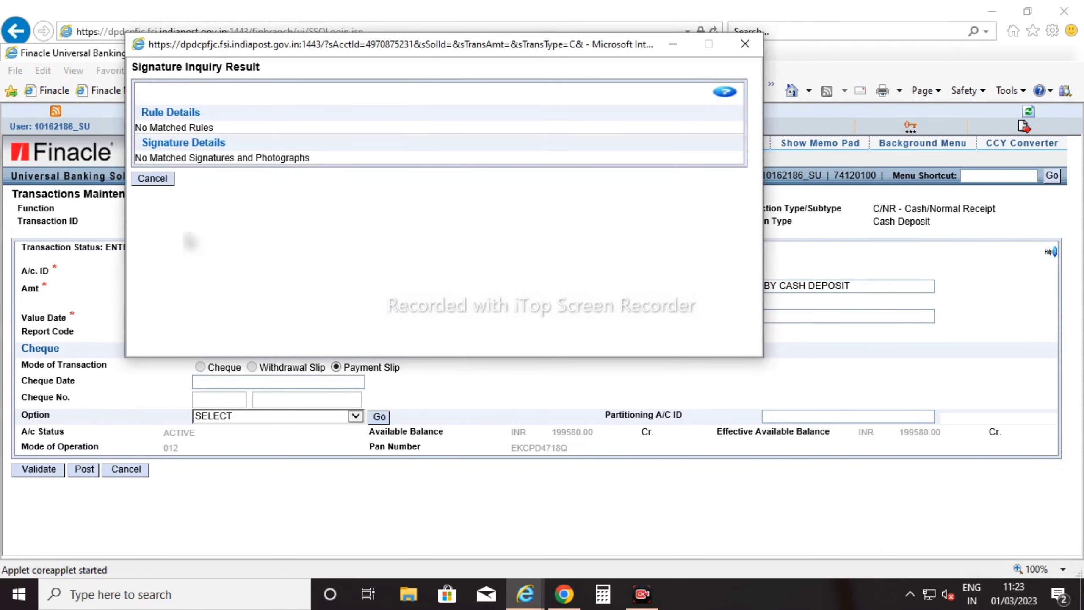
left_click(152, 178)
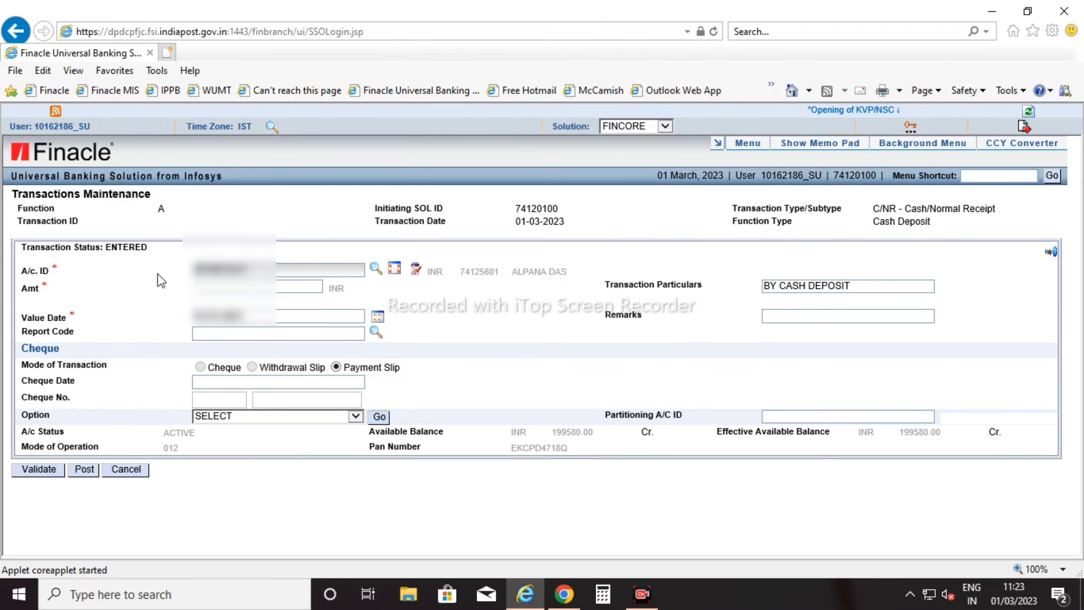
left_click(415, 272)
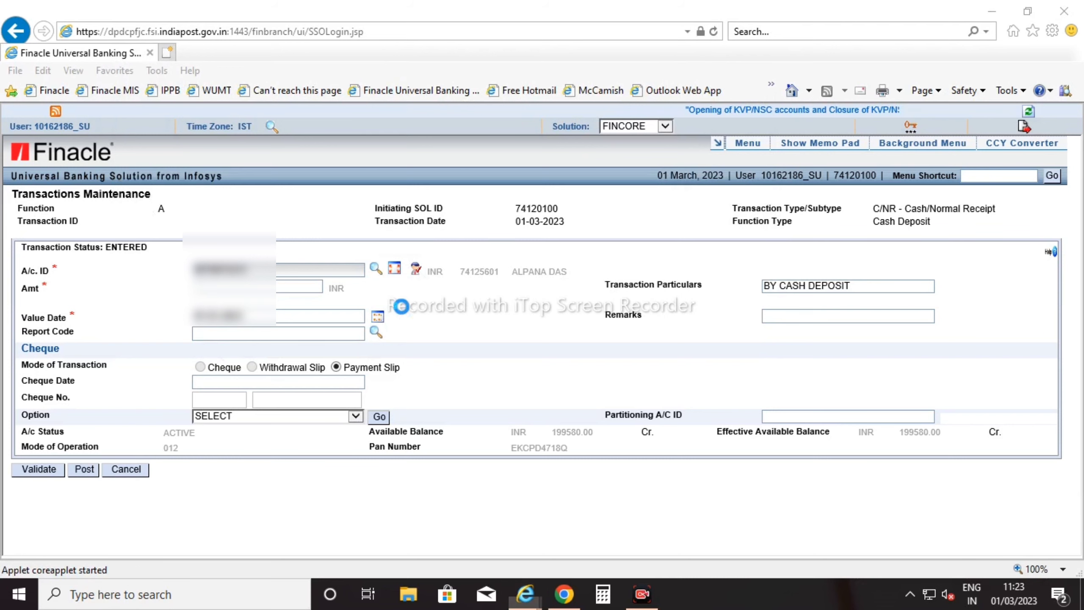
left_click(582, 334)
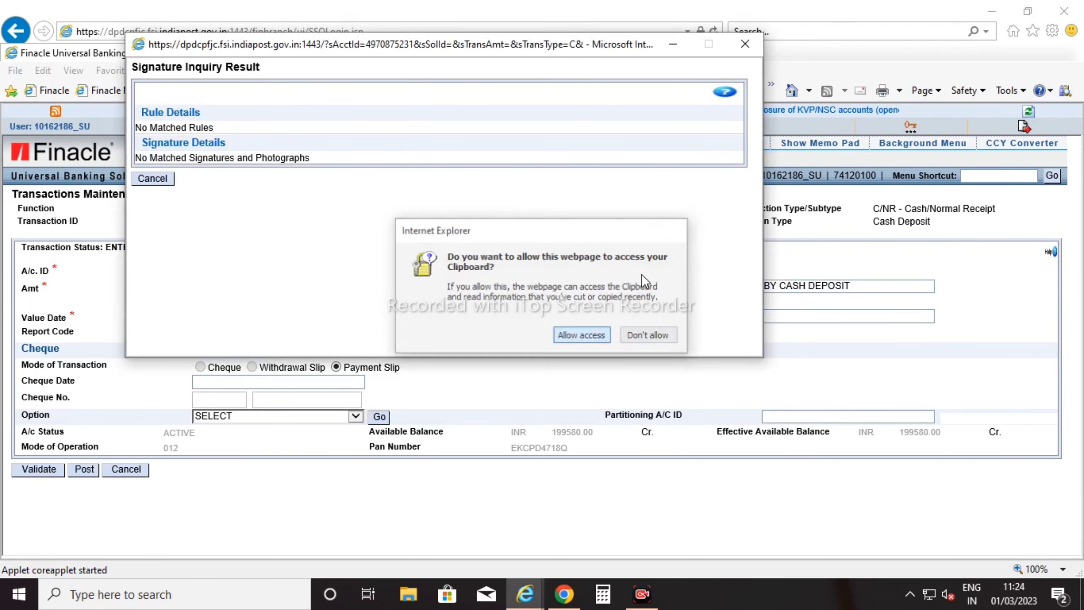
left_click(744, 44)
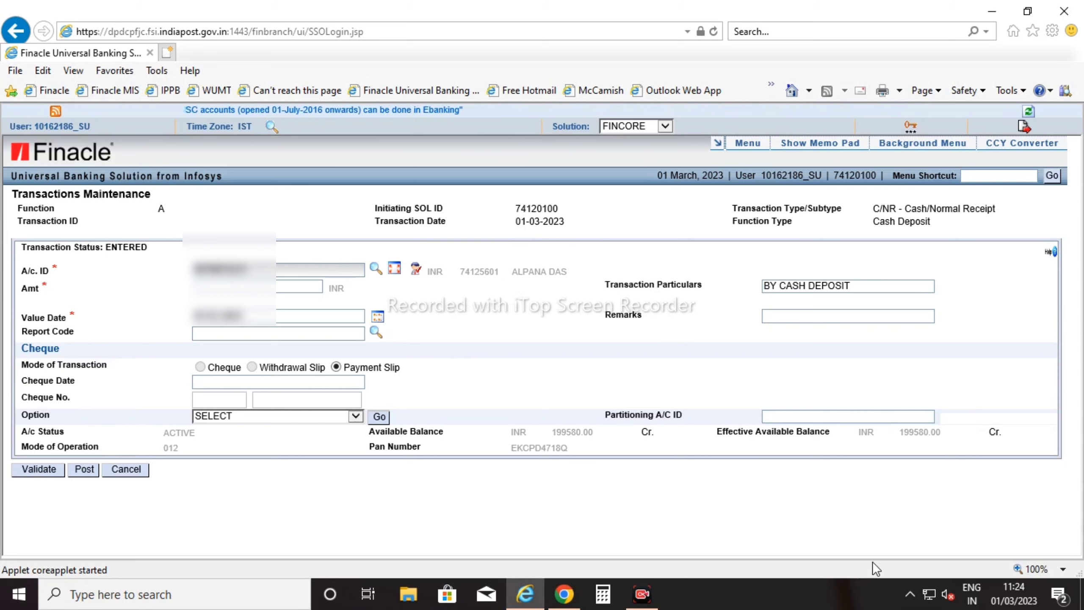
- Compare the cheque image and details in CTS Inward with the account record in Finacle
key("alt+Tab")
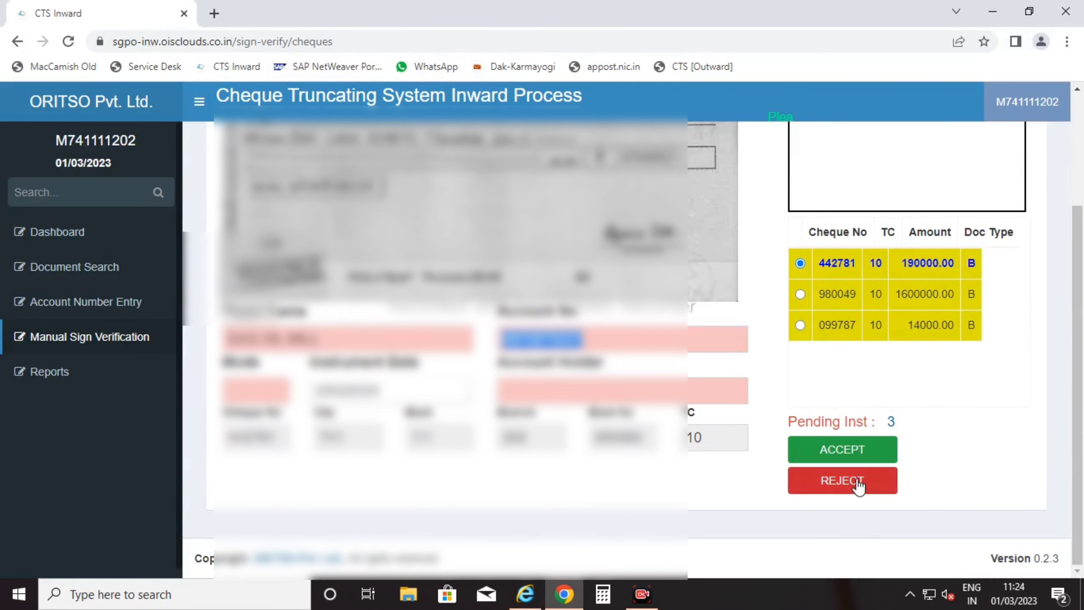
scroll(602, 463, "up", 3)
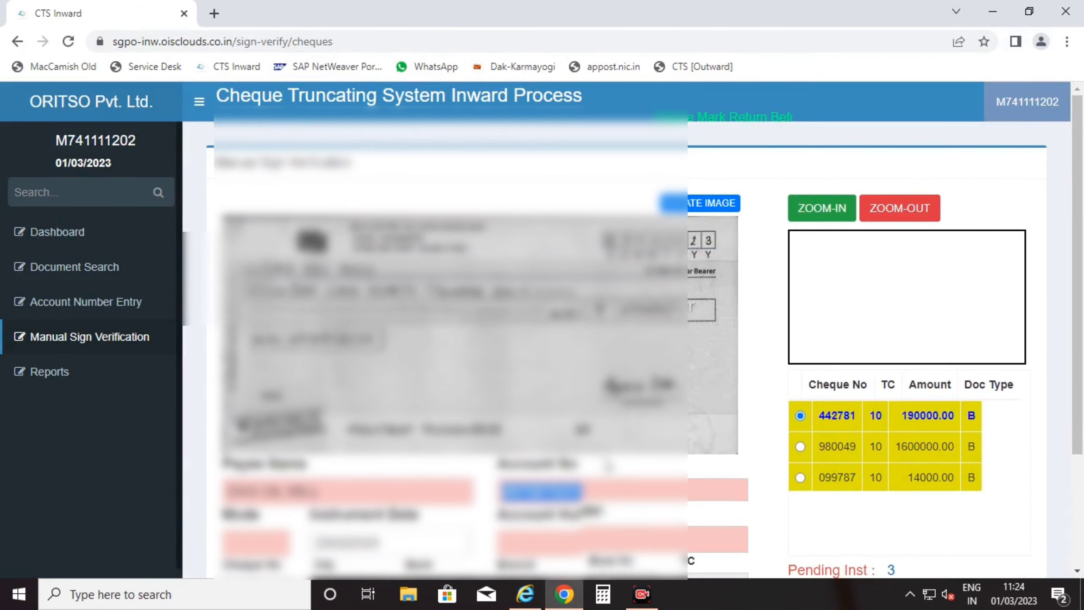
scroll(603, 458, "down", 3)
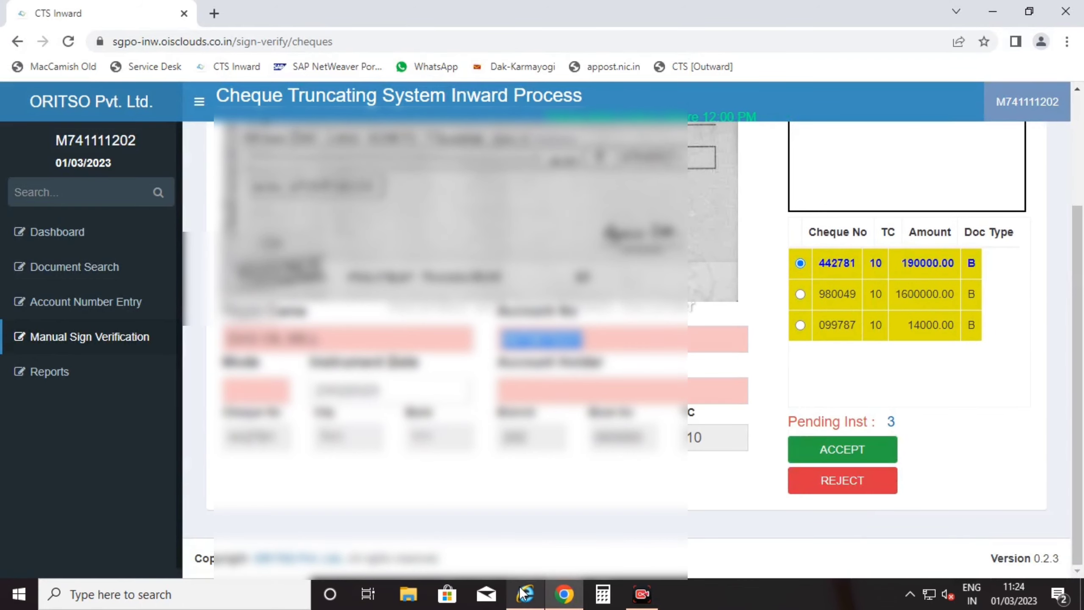
key("alt+Tab")
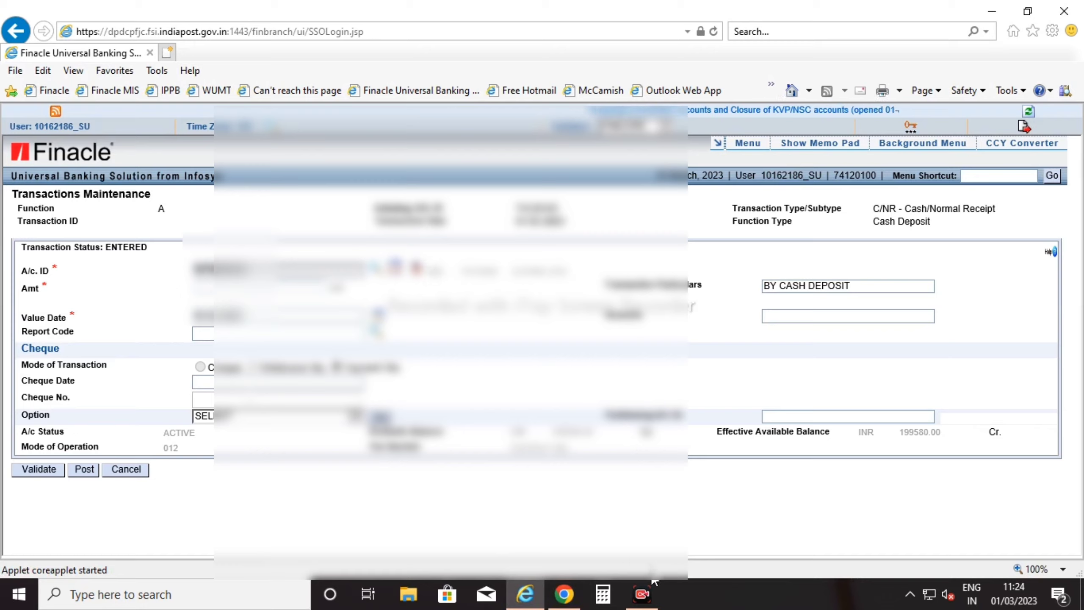
left_click(576, 602)
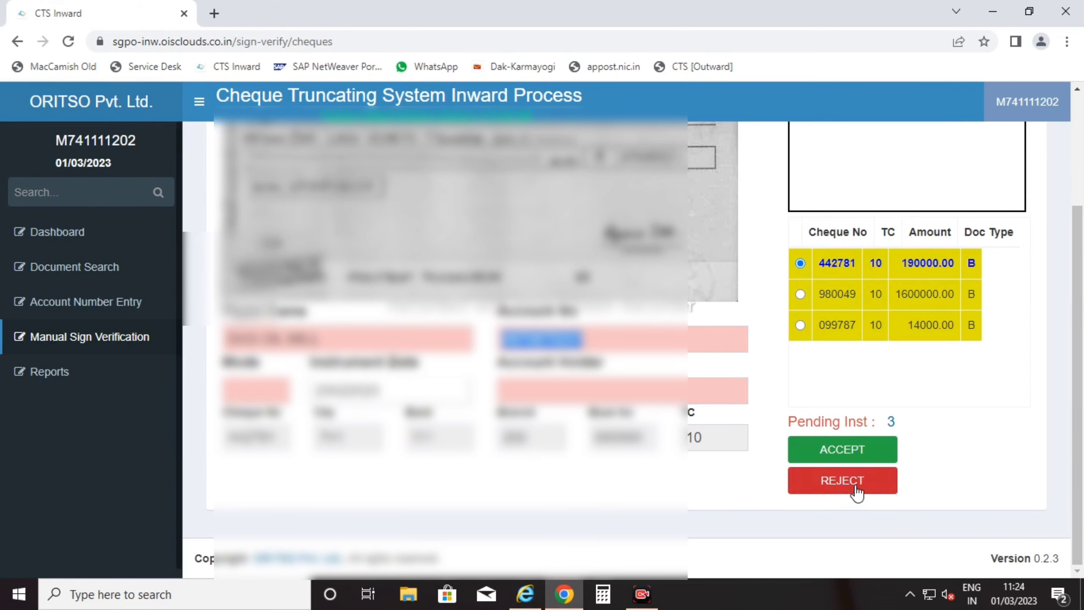
- Reject the selected 190000.00 cheque with return reason "05-Kindly contact Drawer / Drawee Bank and please present again"
left_click(843, 485)
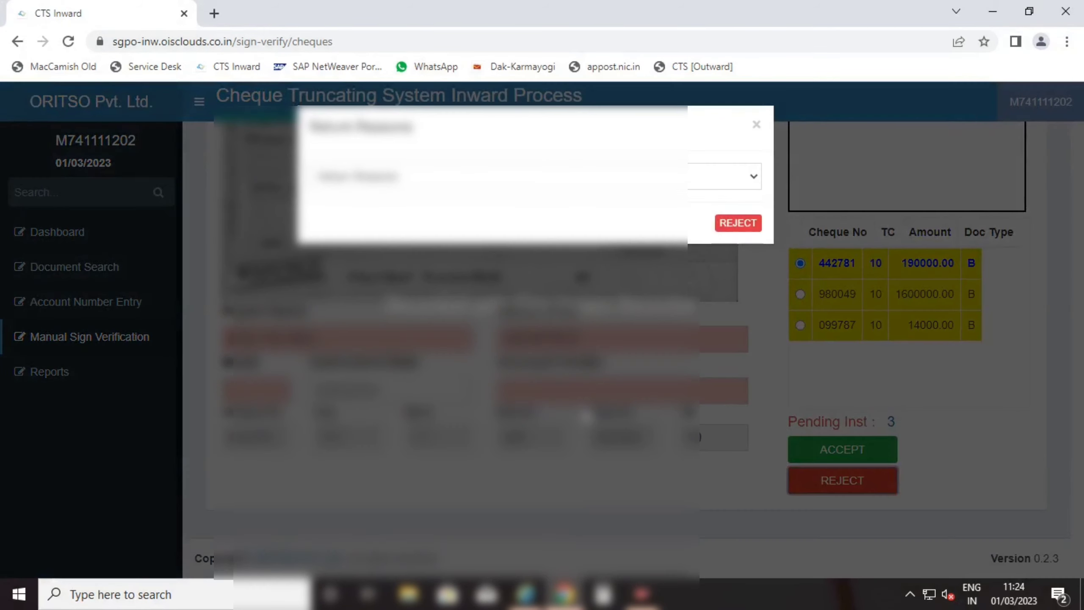
left_click(558, 185)
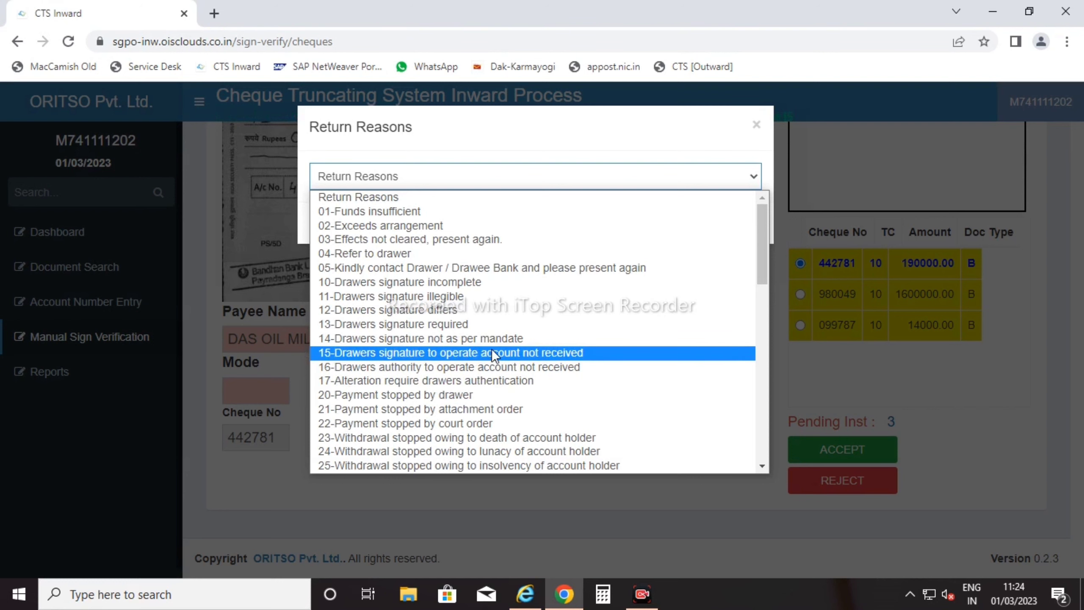
scroll(519, 363, "down", 4)
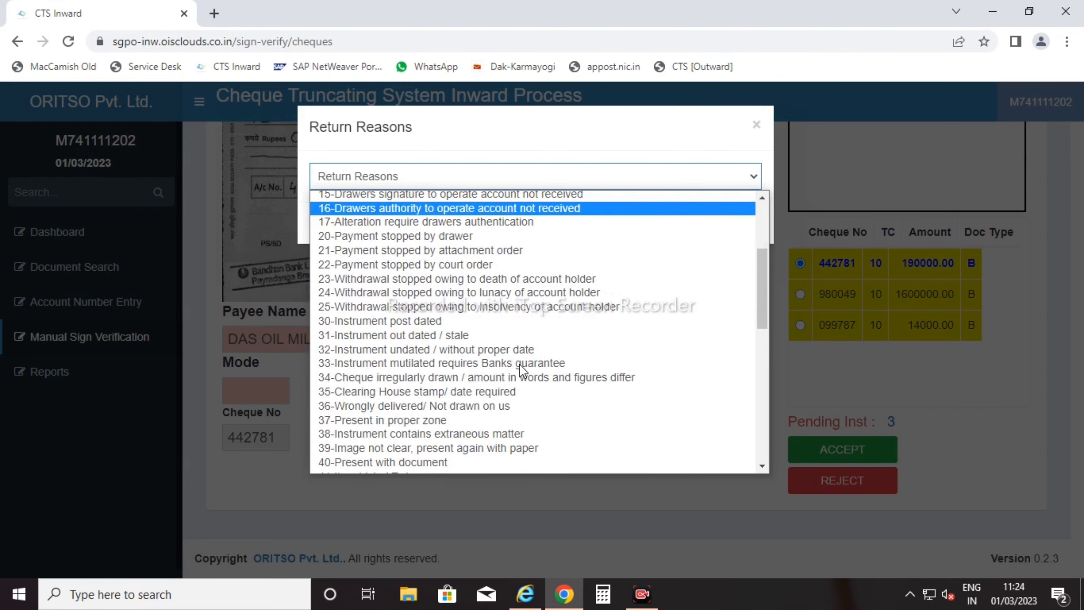
scroll(519, 363, "down", 13)
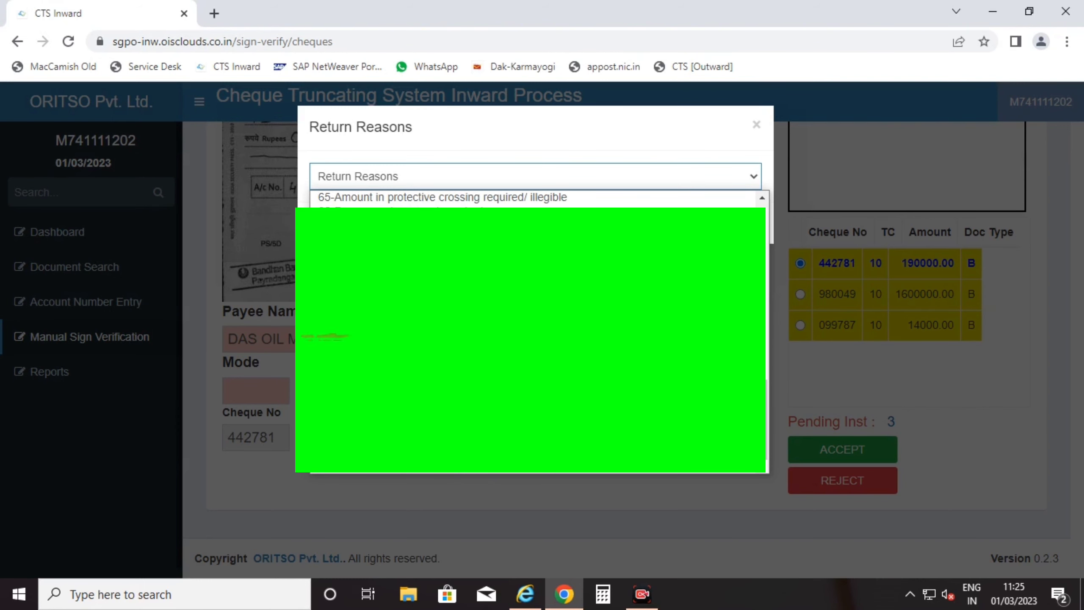
scroll(519, 364, "up", 20)
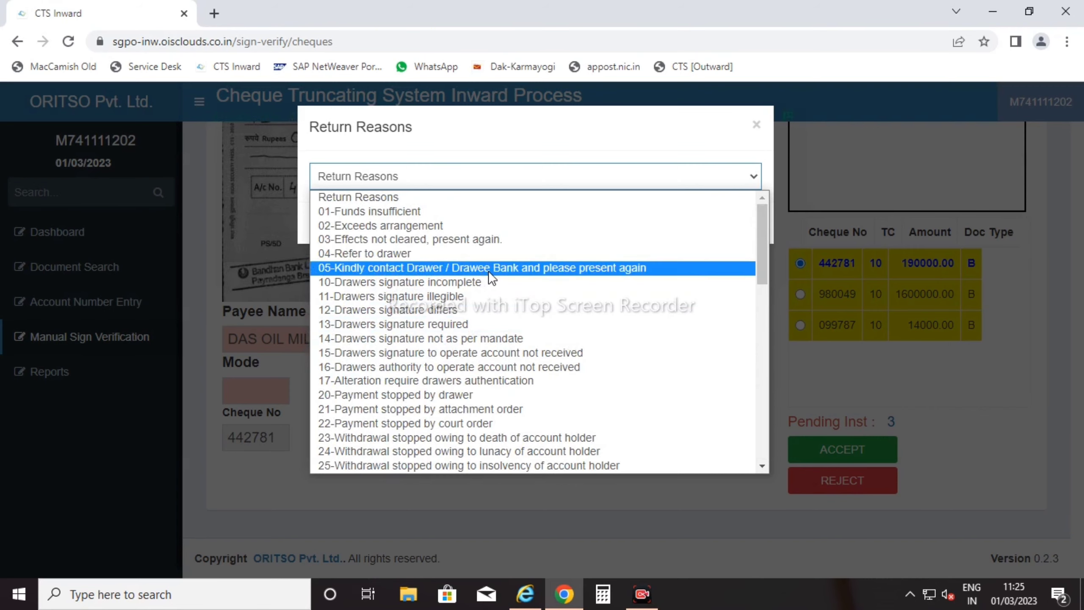
left_click(488, 268)
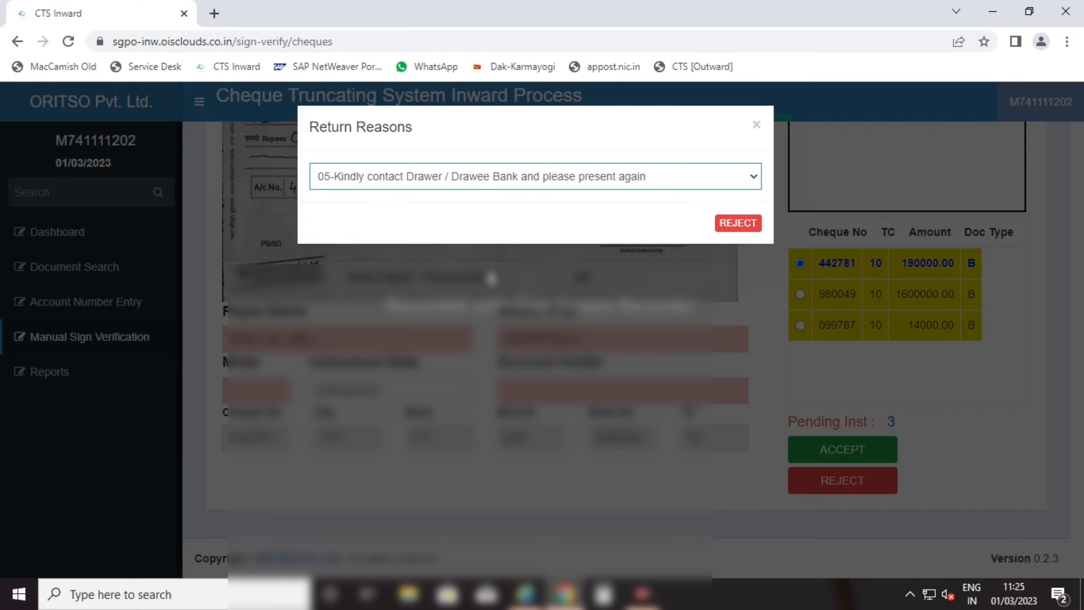
left_click(738, 223)
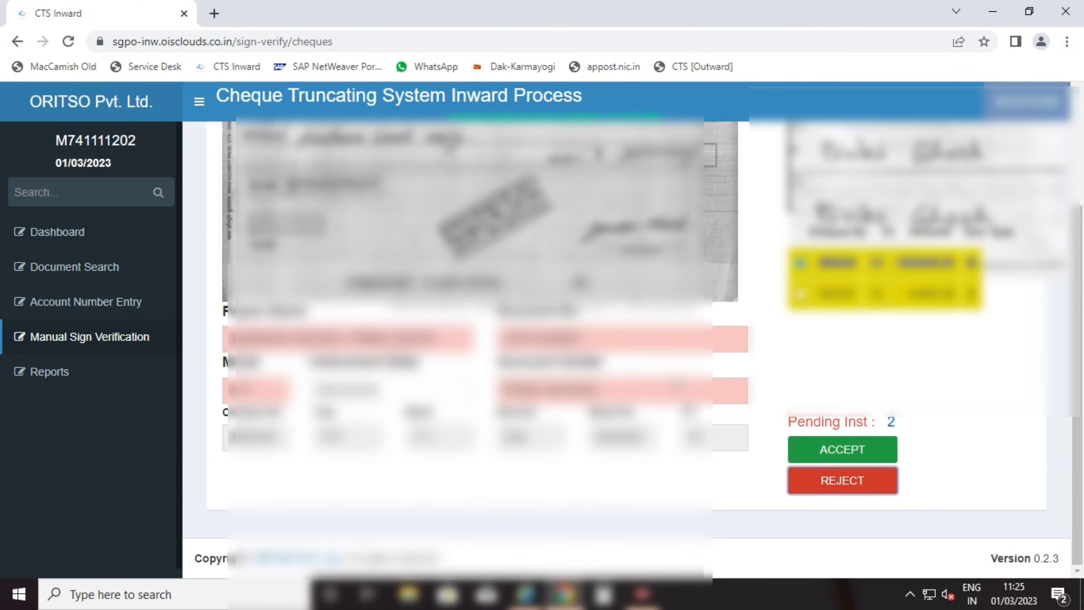
- Copy the account number of the next pending cheque from CTS Inward into the A/c. ID of the Finacle deposit transaction, replacing the previous one
scroll(713, 386, "up", 3)
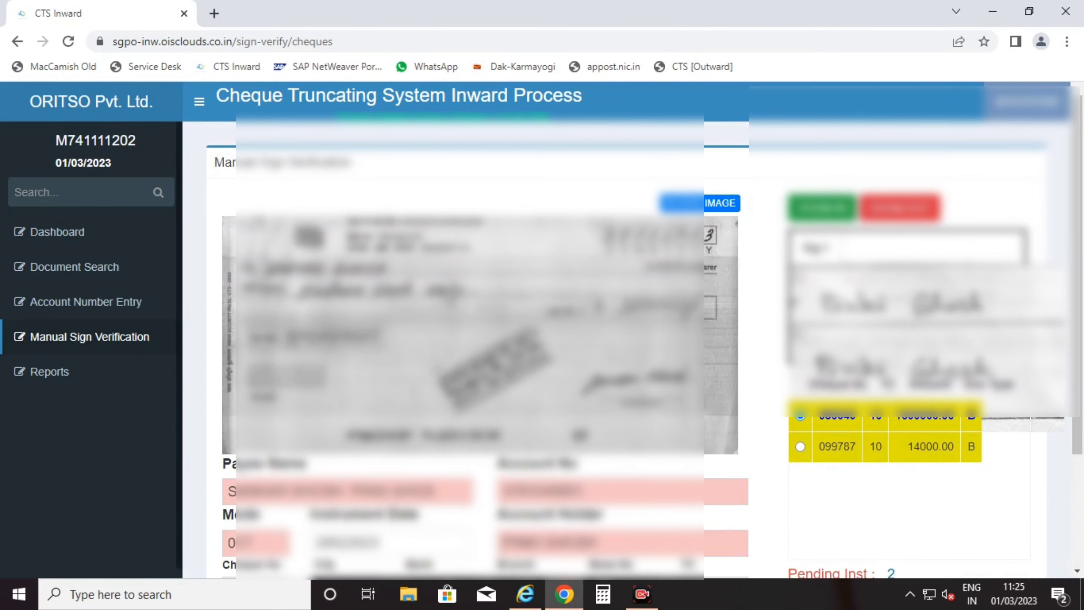
scroll(652, 347, "down", 2)
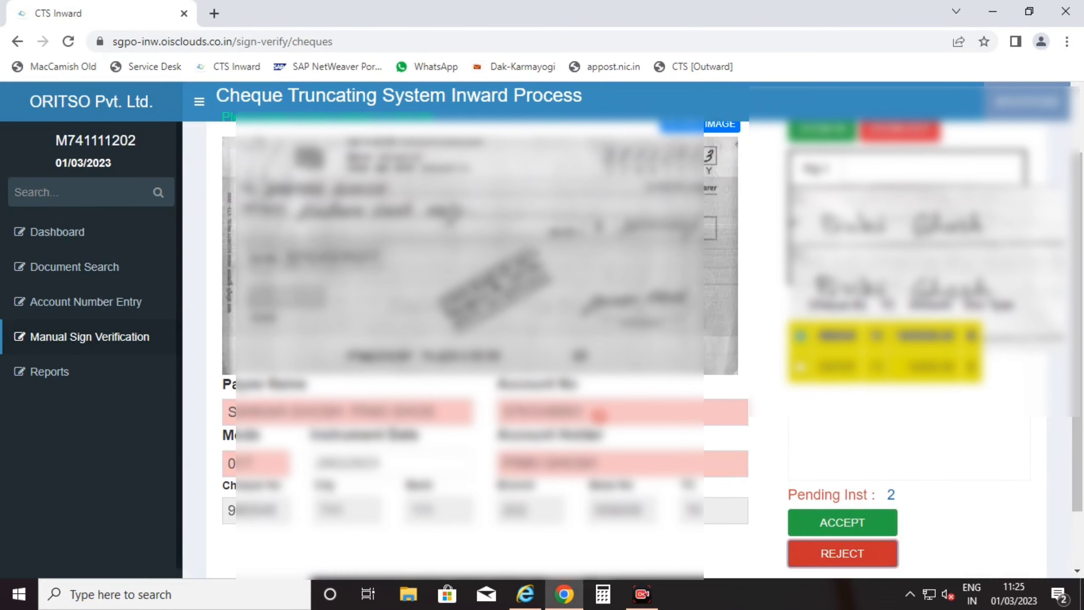
left_click_drag(600, 414, 499, 412)
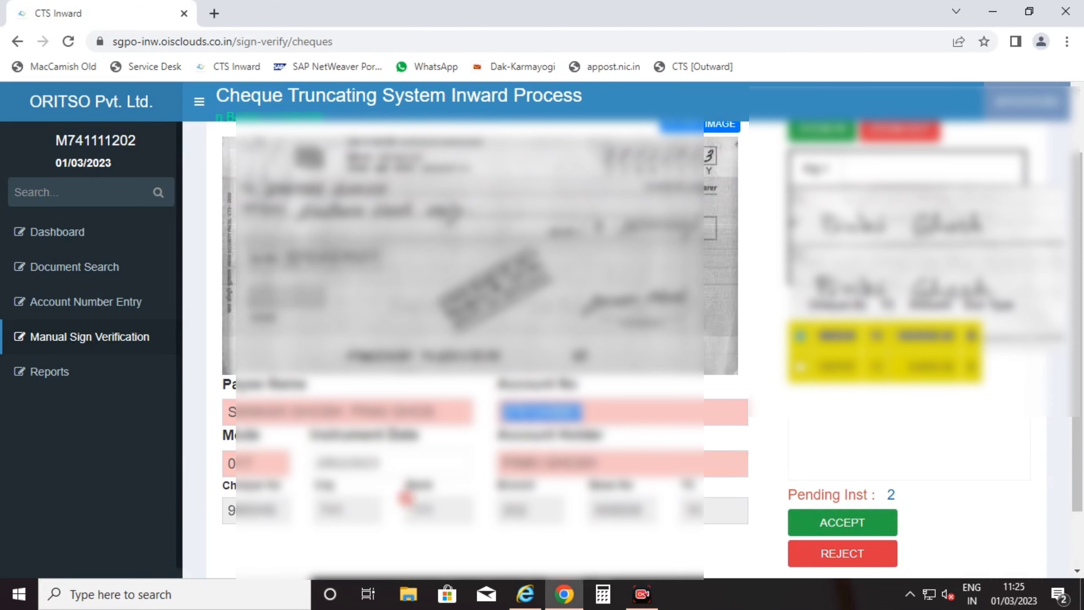
scroll(640, 342, "up", 2)
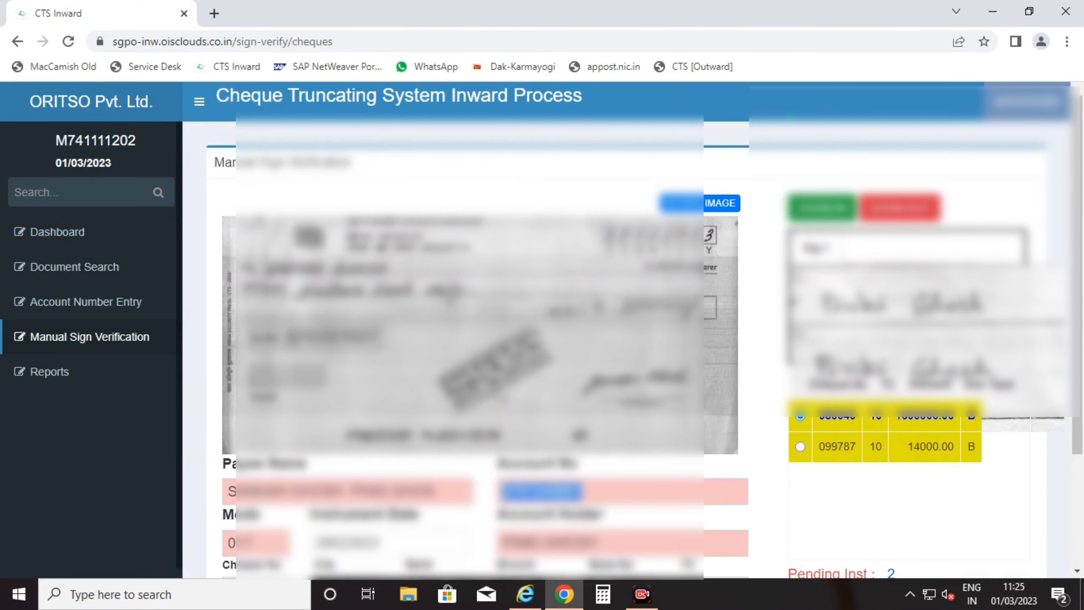
scroll(640, 342, "down", 2)
key("alt+Tab")
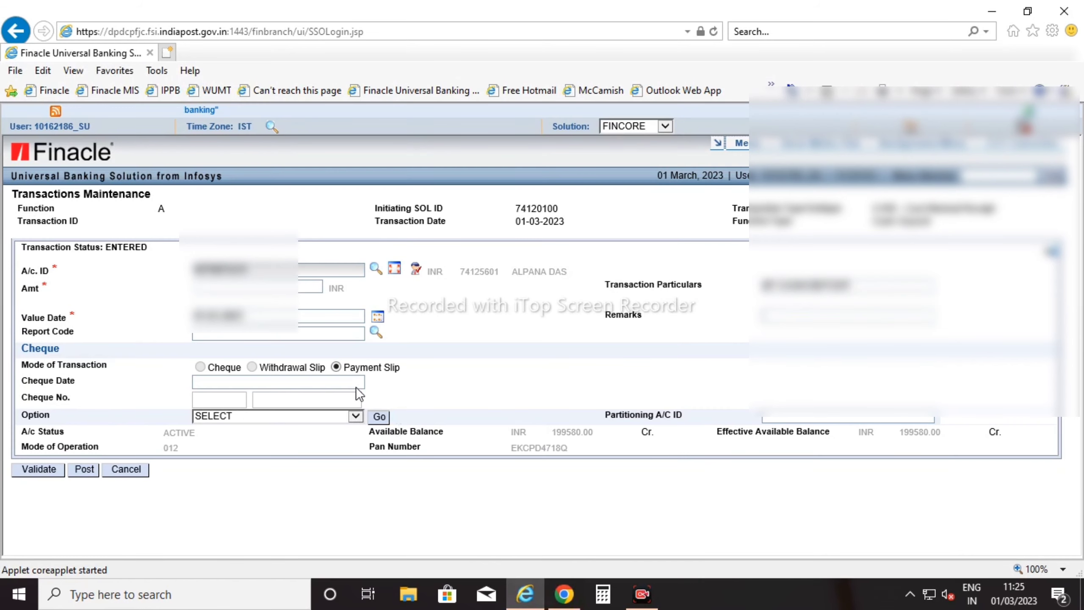
double_click(268, 272)
key("BackSpace")
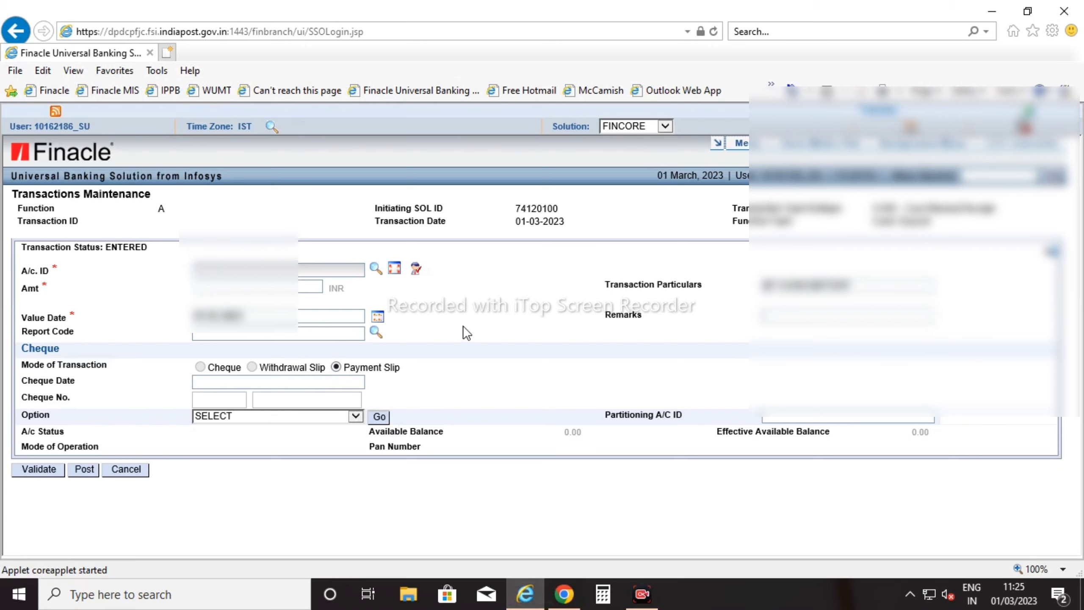
key("ctrl+v")
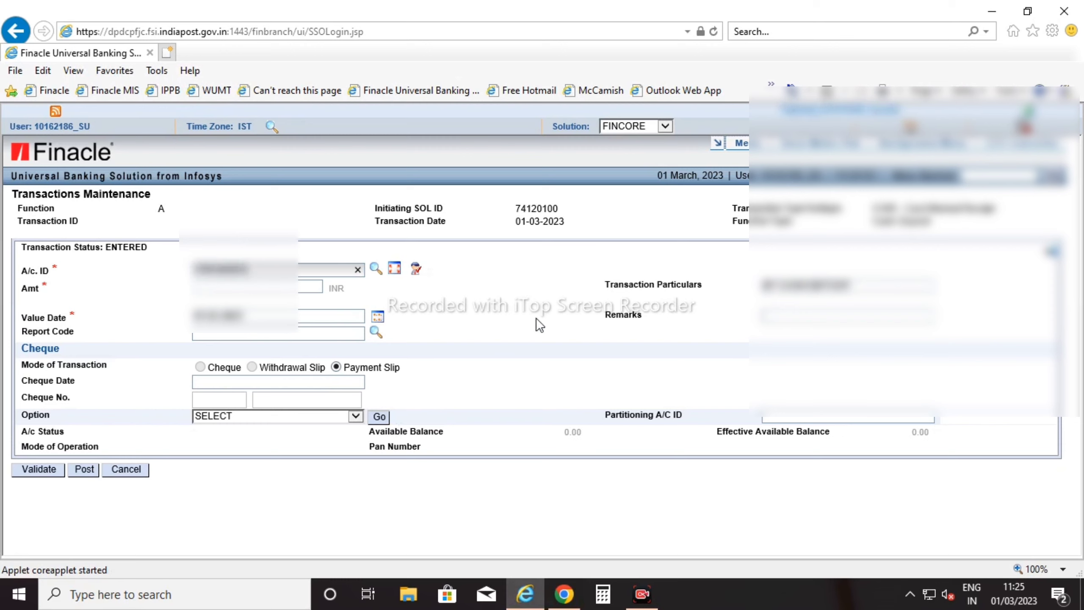
key("Tab")
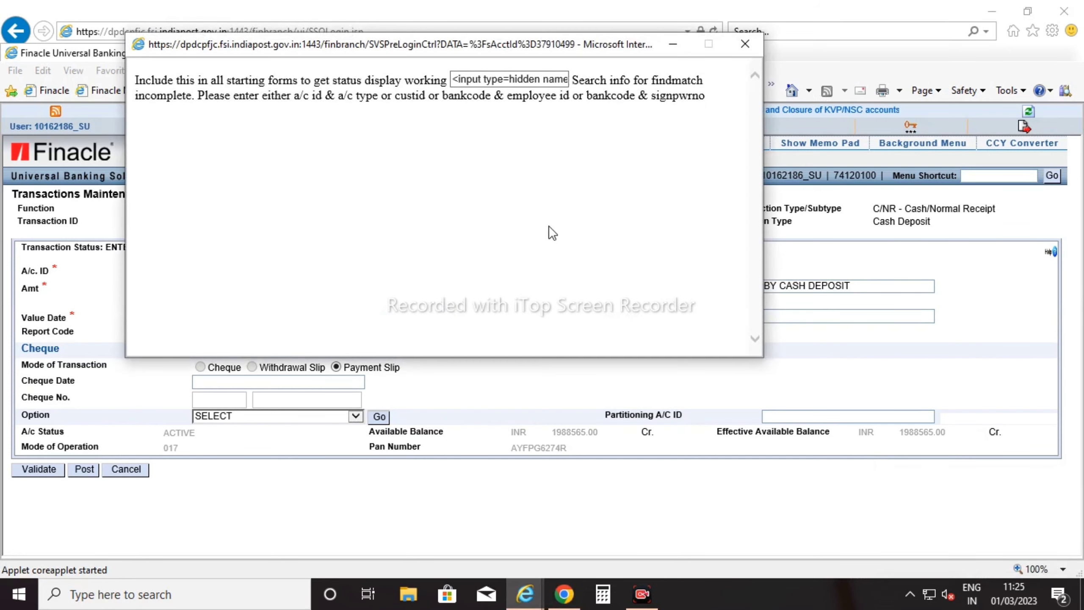
- Close the incomplete signature lookup and open the signature image of the loaded account, allowing clipboard access
left_click(755, 43)
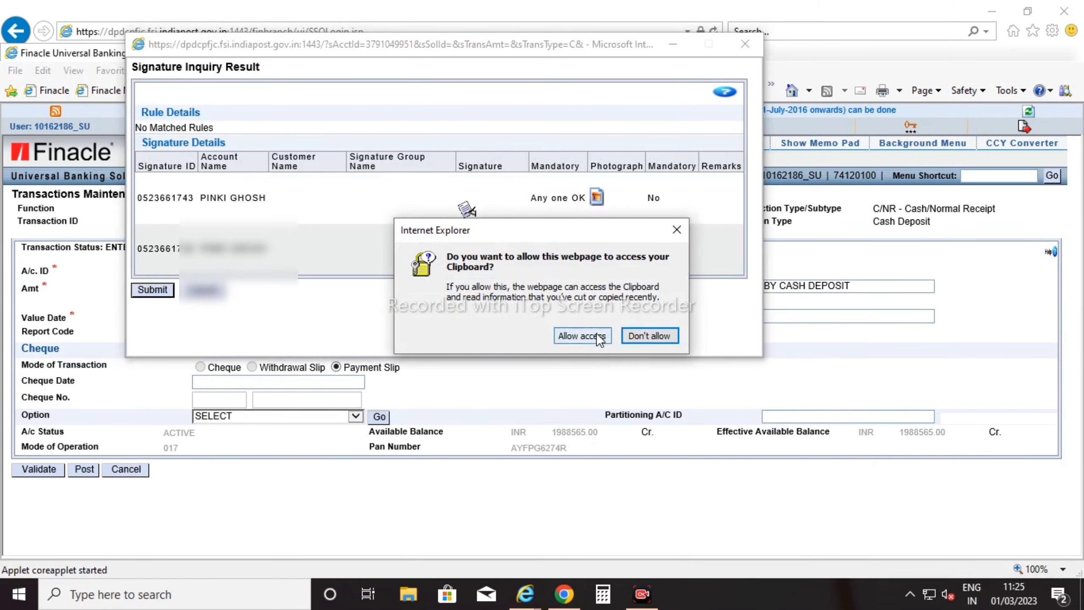
left_click(599, 335)
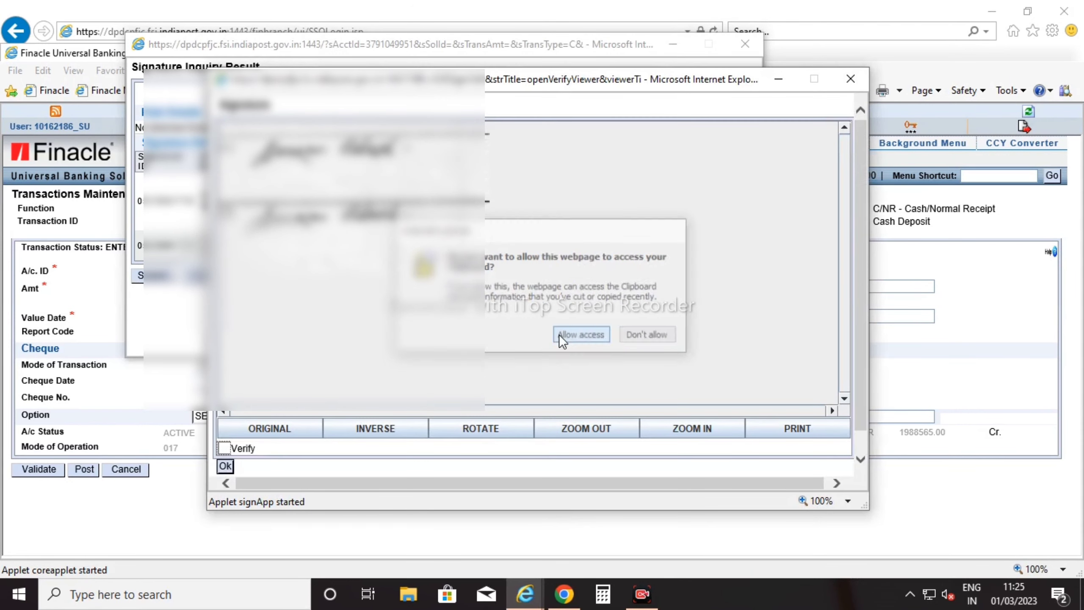
left_click(561, 338)
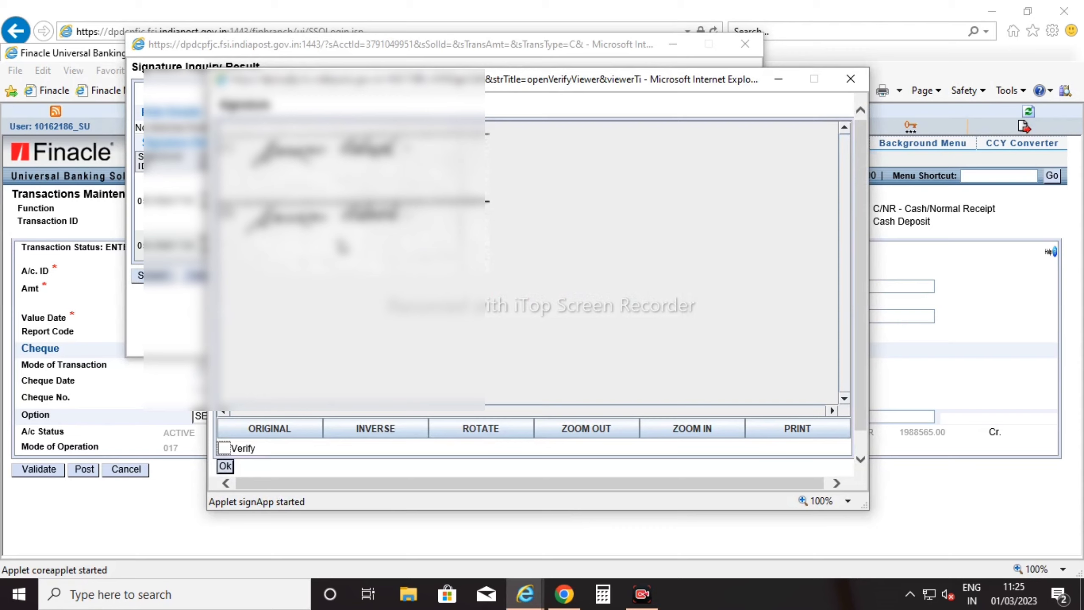
- Compare the Finacle signature image side by side with the cheque in CTS Inward, and accept the cheque
left_click(564, 596)
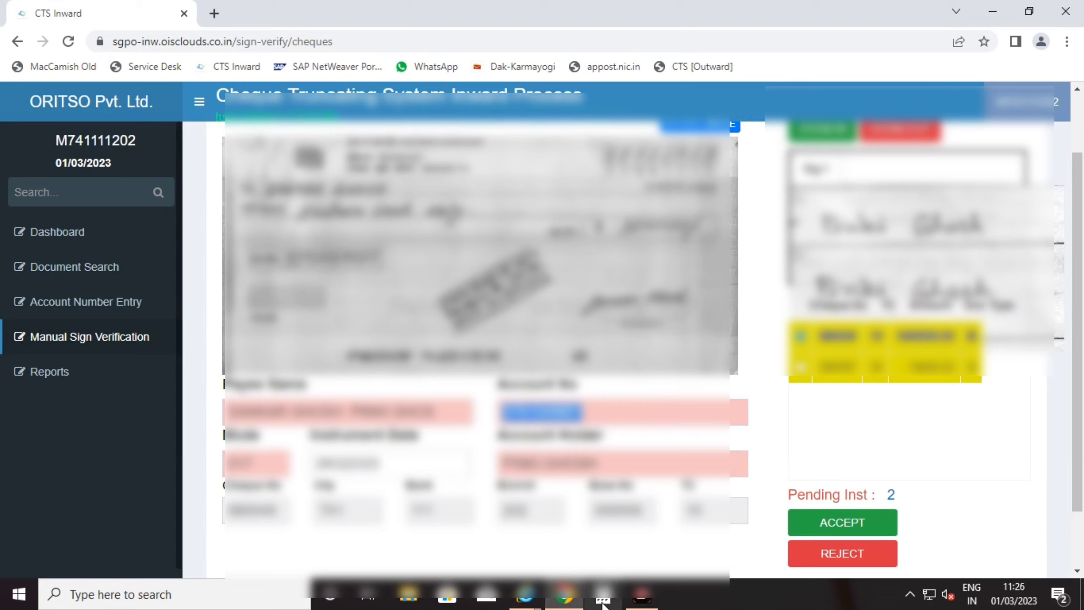
mouse_move(526, 597)
left_click(677, 528)
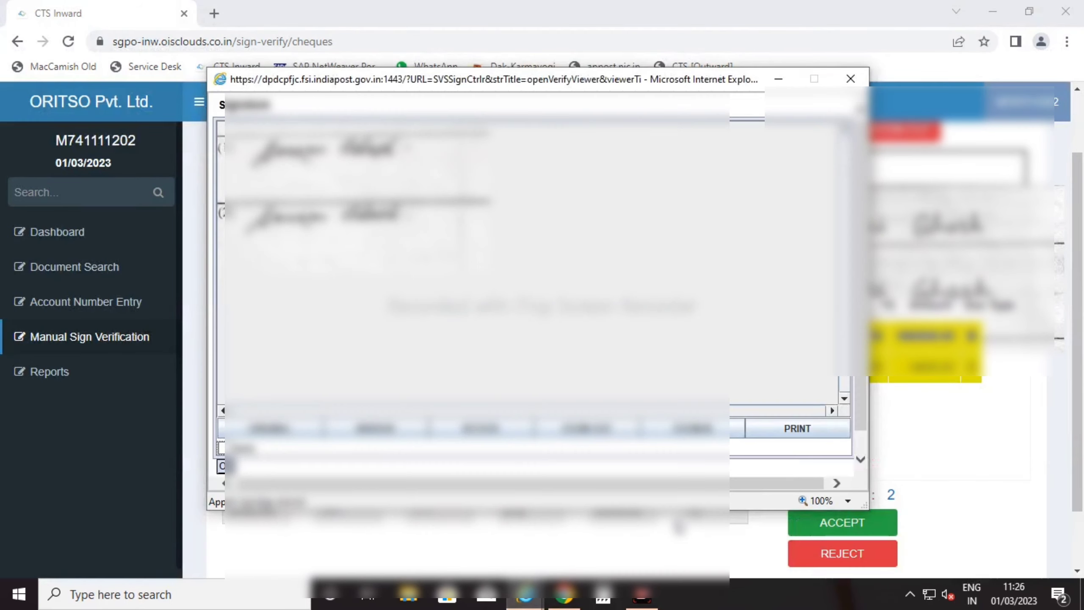
mouse_move(528, 85)
left_mouse_down()
mouse_move(736, 339)
mouse_move(731, 369)
left_mouse_up()
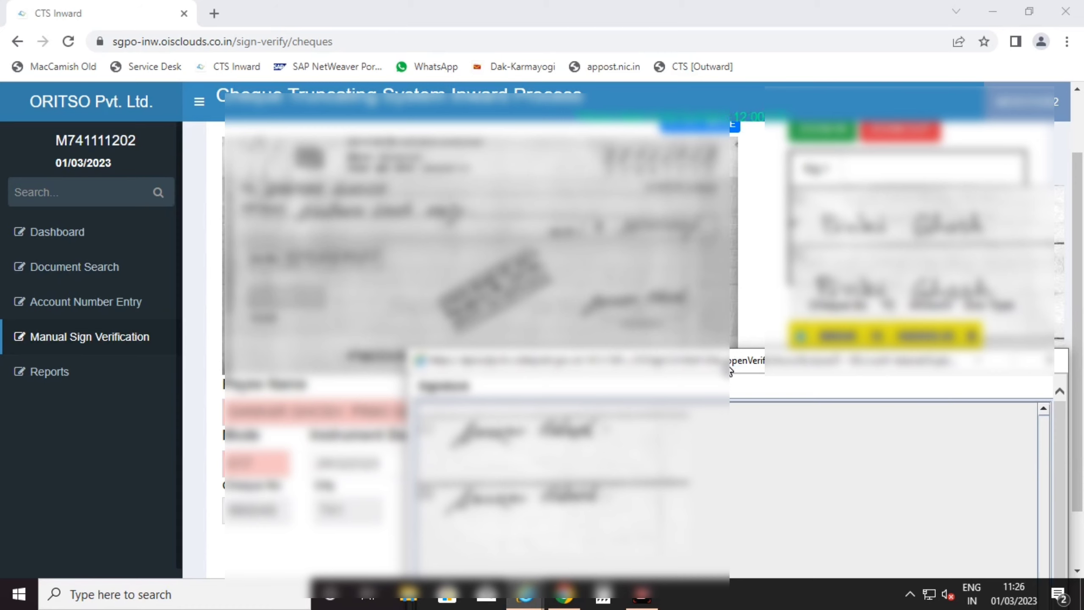
left_click_drag(730, 370, 495, 212)
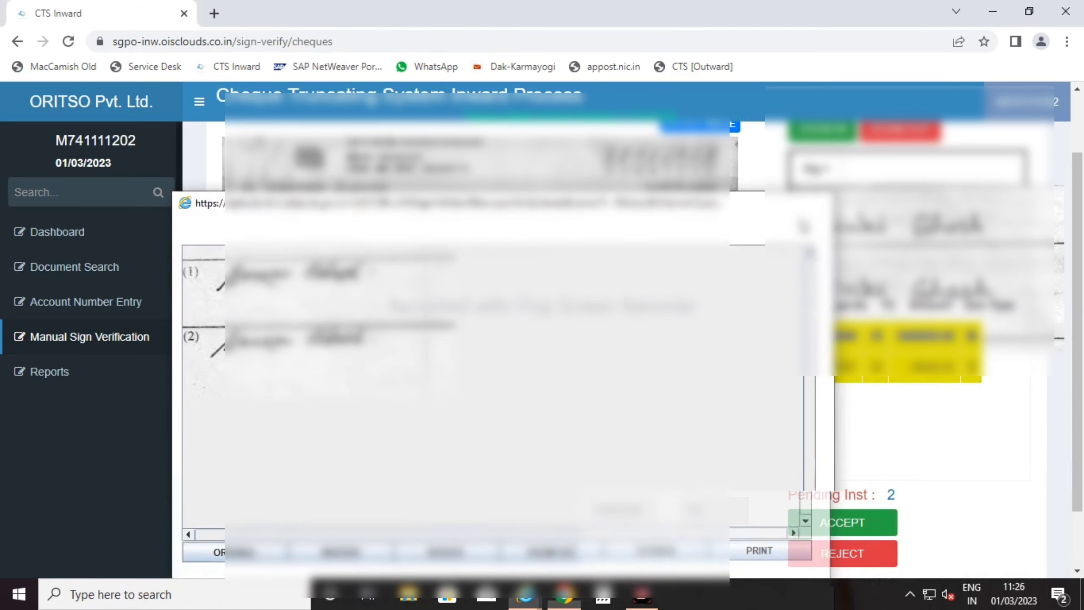
left_click(816, 203)
scroll(636, 385, "down", 2)
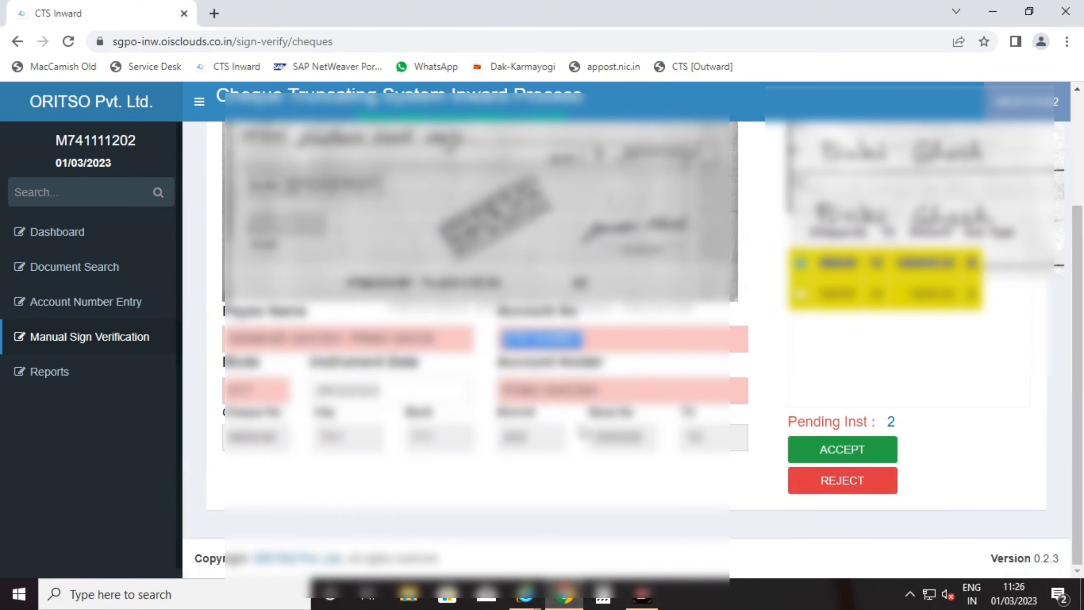
left_click(852, 456)
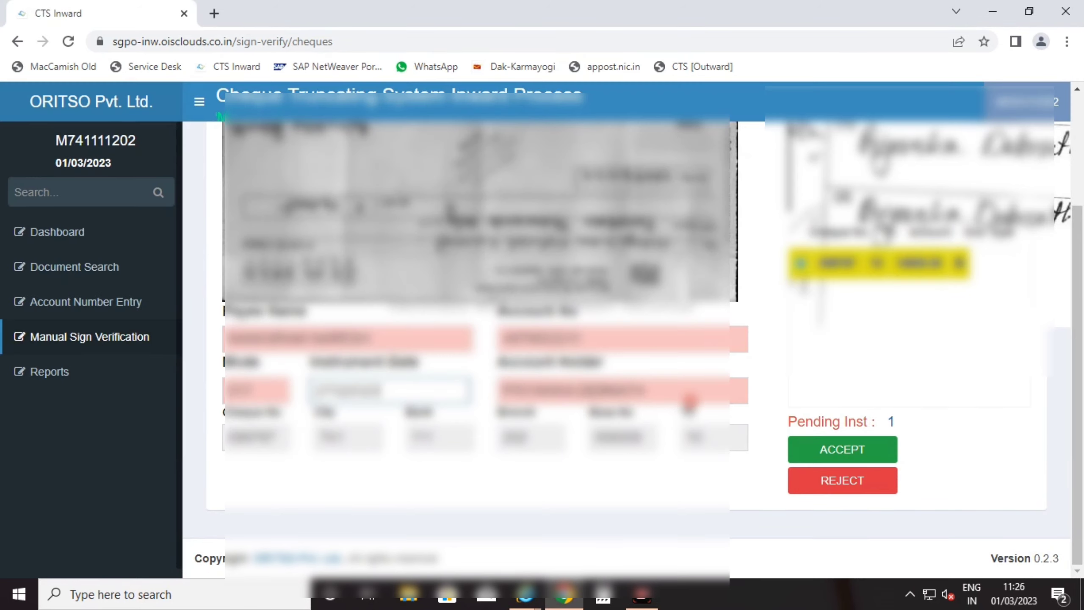
- Switch the image side of the 14000.00 cheque and copy its account number into the A/c. ID in Finacle
scroll(484, 341, "up", 4)
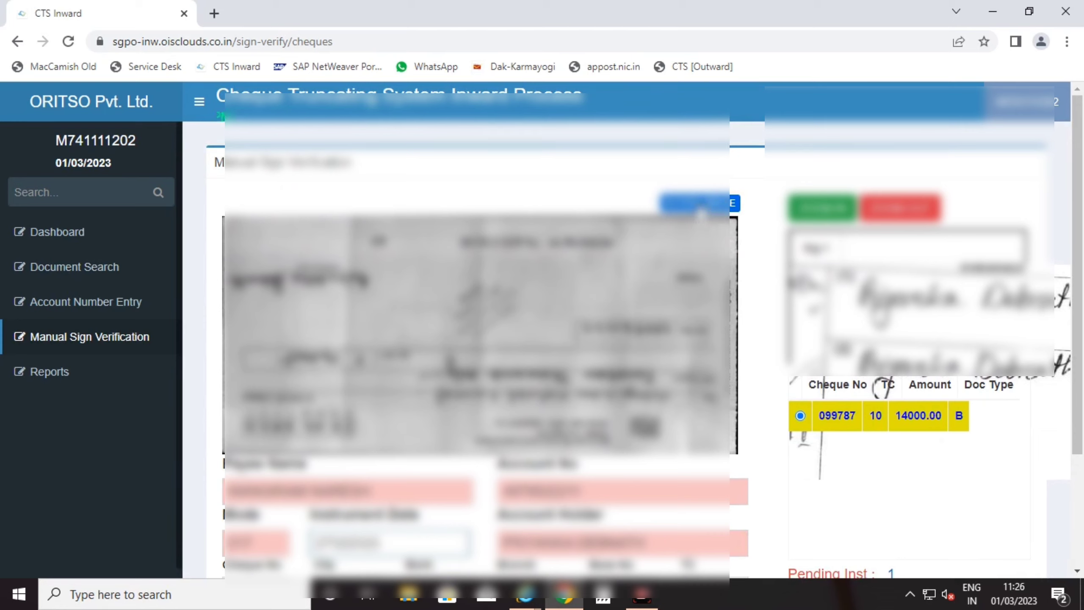
left_click(701, 209)
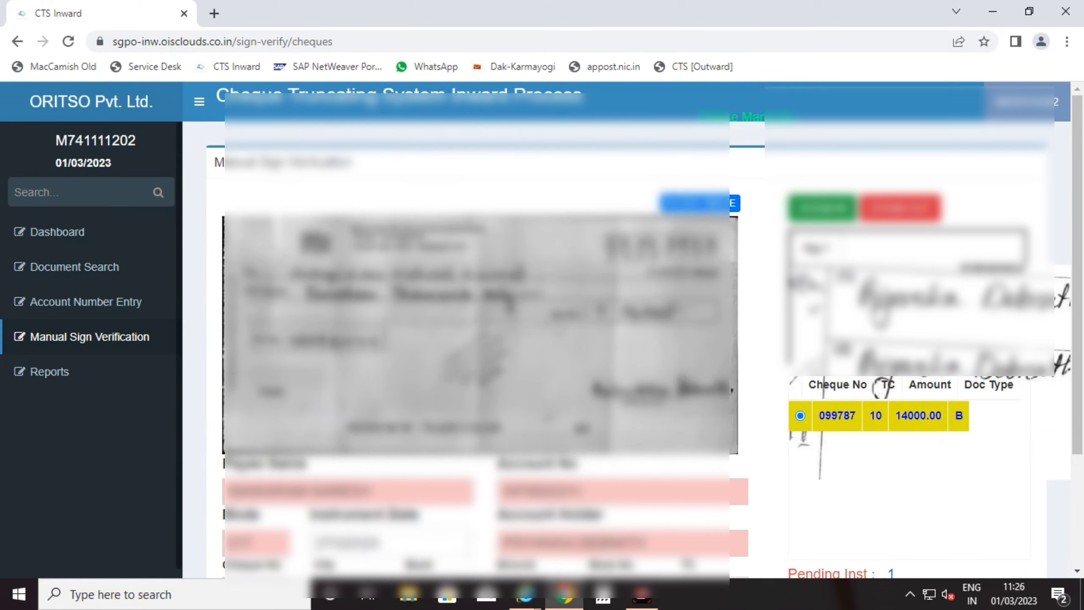
scroll(638, 342, "down", 2)
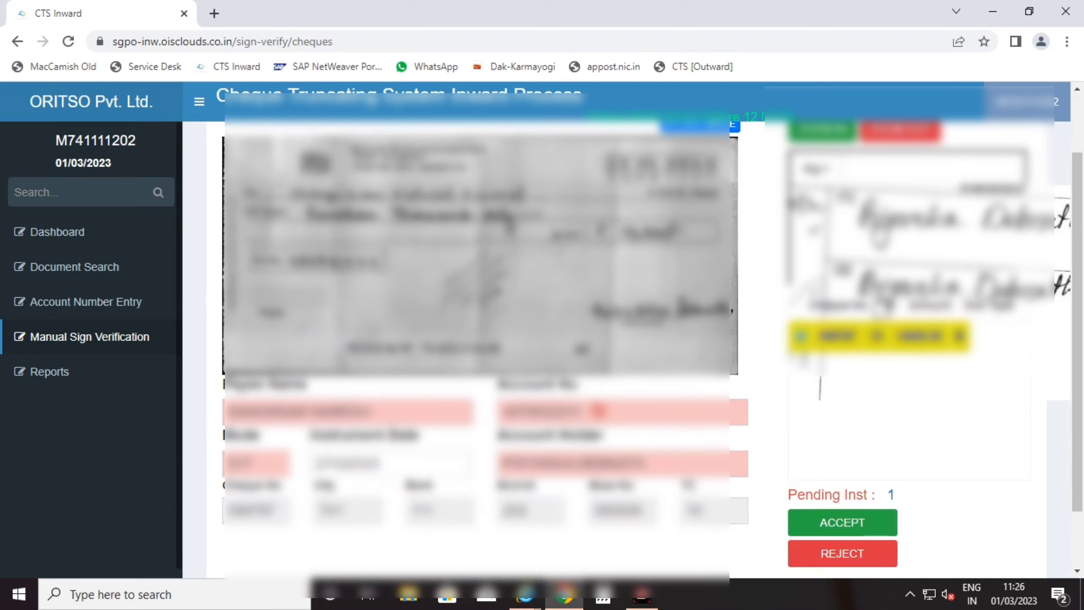
left_click_drag(598, 417, 475, 426)
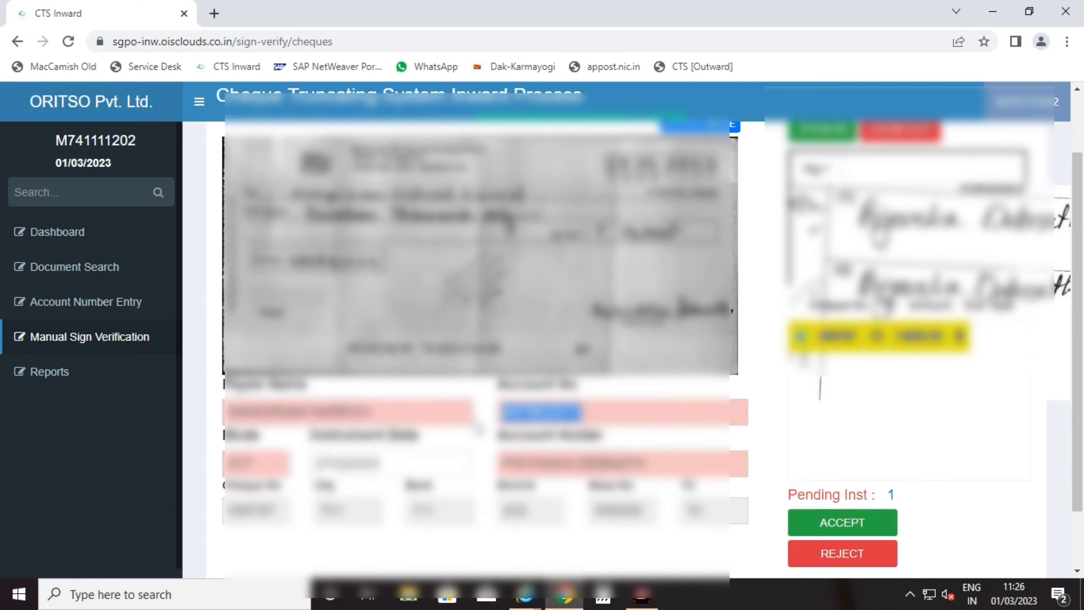
key("alt+Tab")
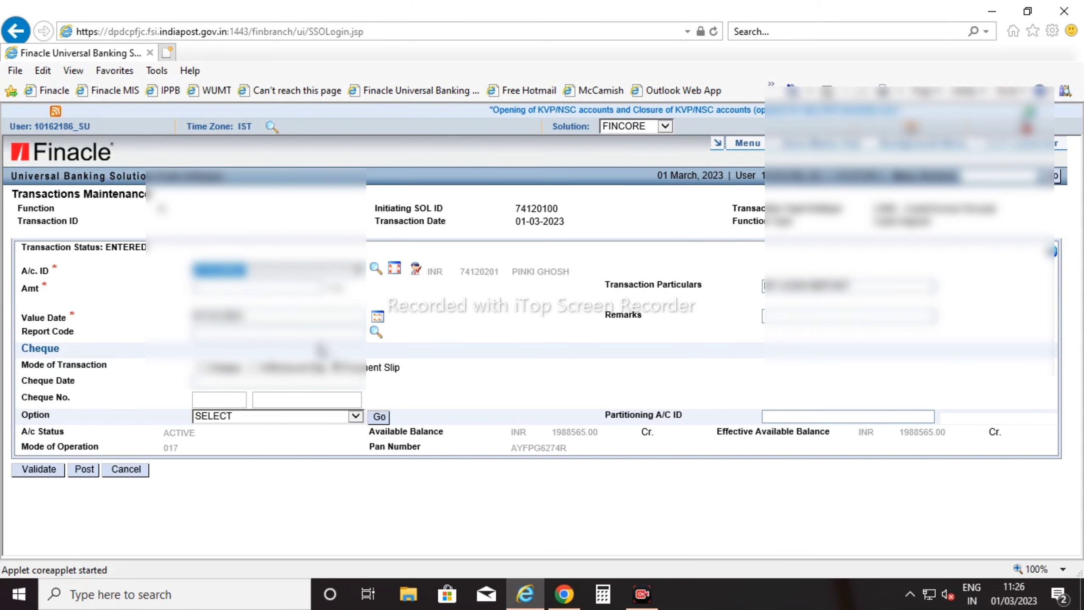
key("ctrl+v")
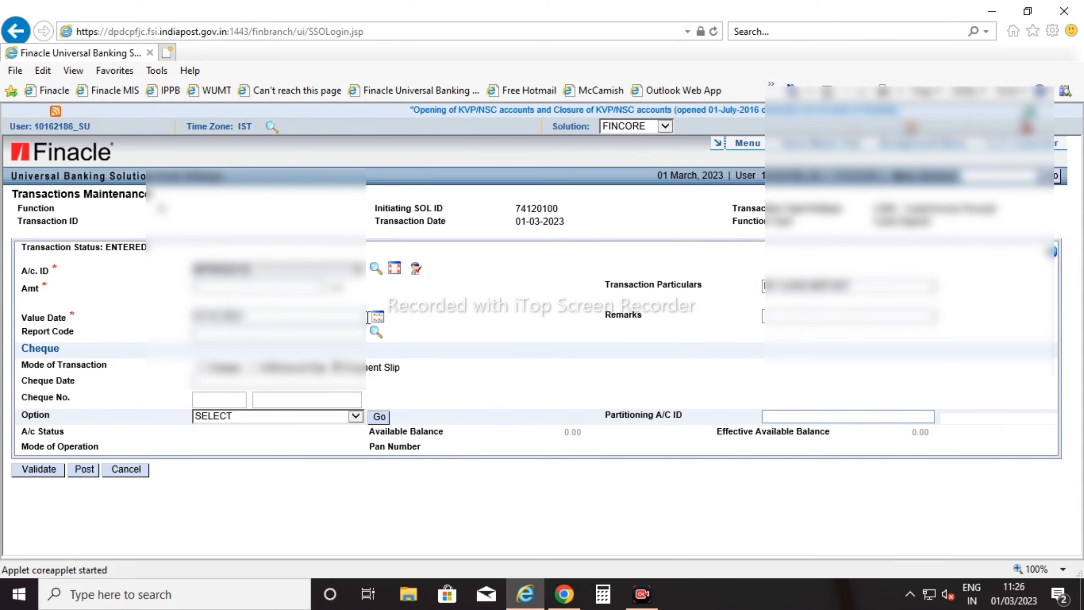
key("Tab")
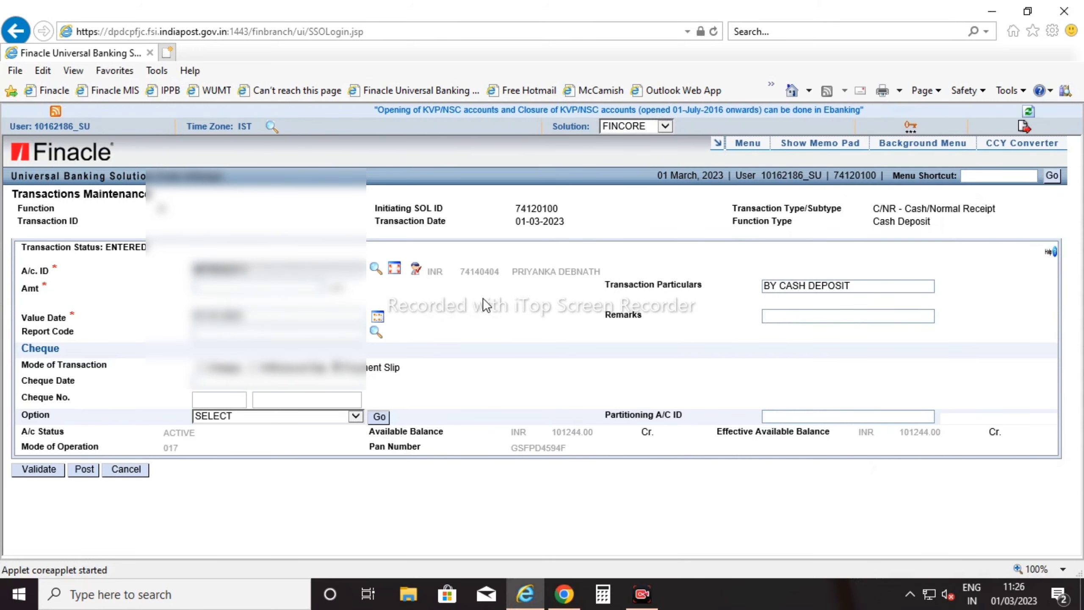
- Open the signature record and enlarged signature image for the 14000.00 cheque's account, allowing webpage access to the clipboard
left_click(415, 268)
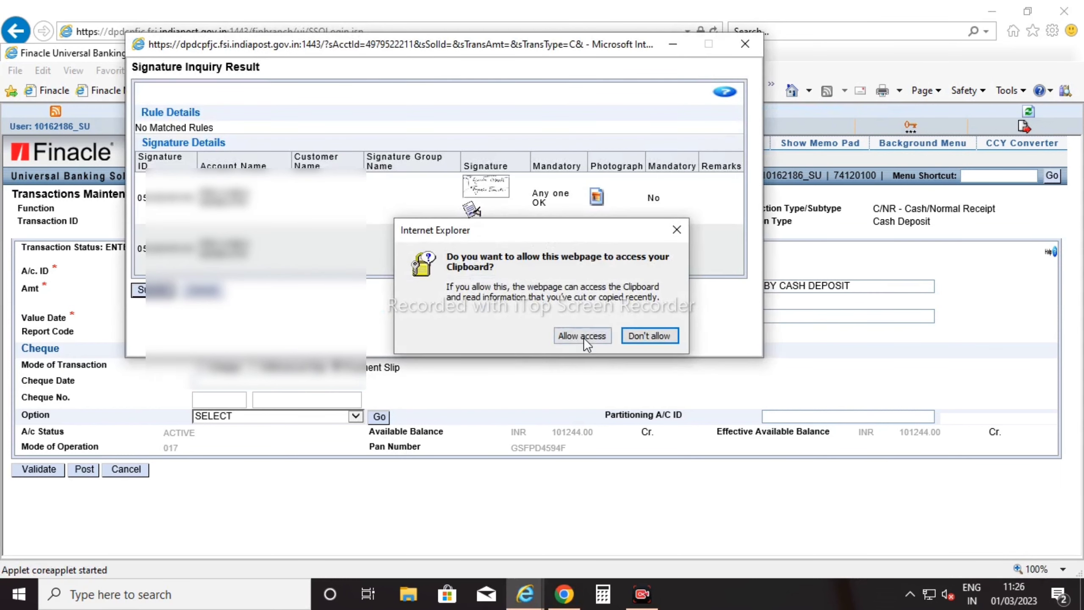
left_click(584, 338)
left_click(478, 217)
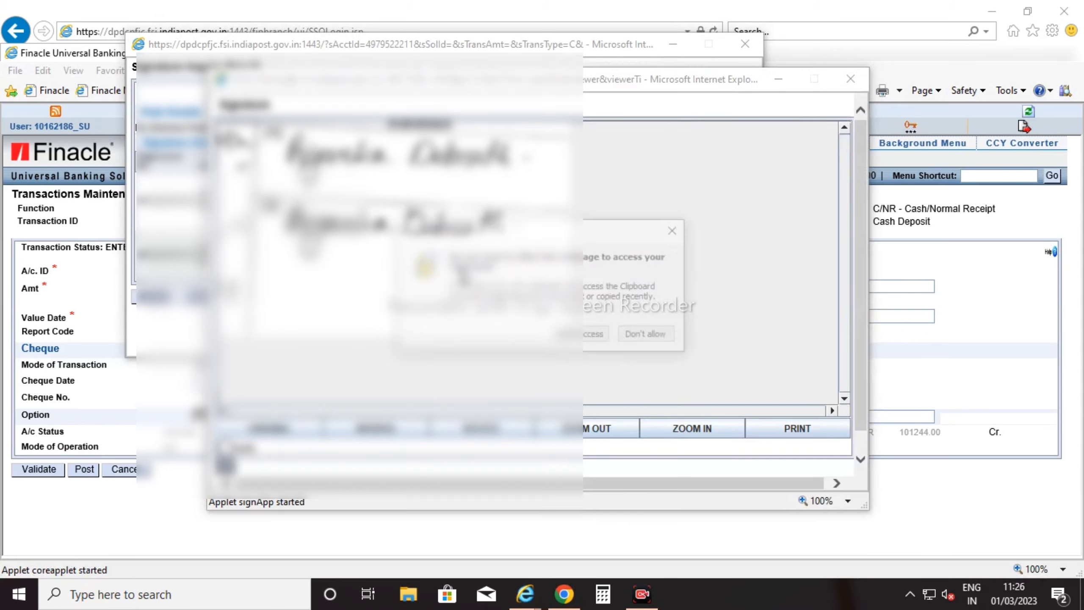
left_click(633, 334)
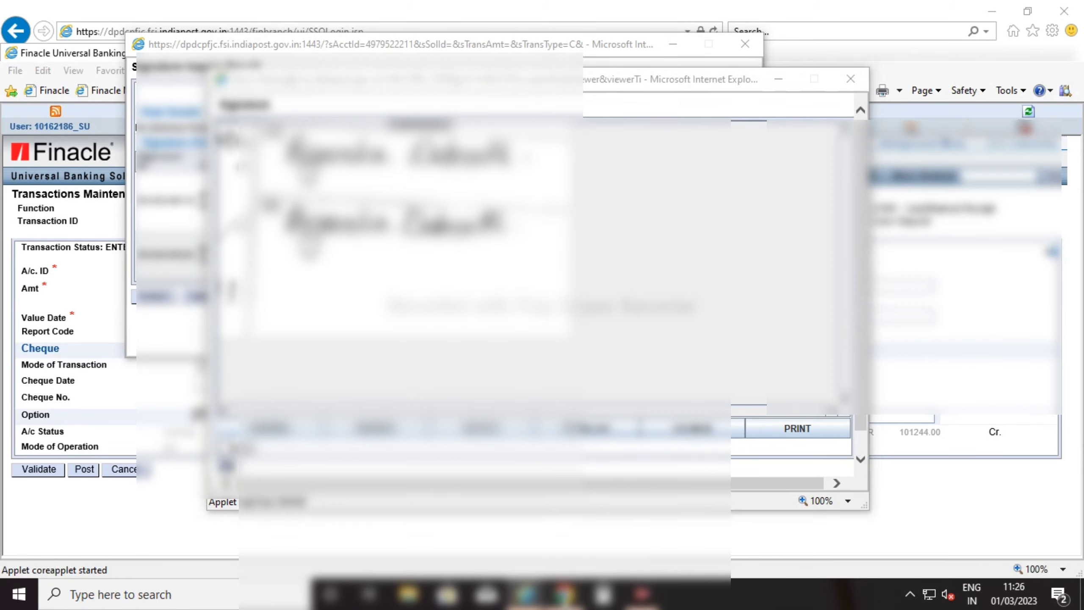
- Compare the Finacle signature image with the signature on the 14000.00 cheque in CTS Inward, and close the signature viewer
left_click(564, 593)
mouse_move(525, 594)
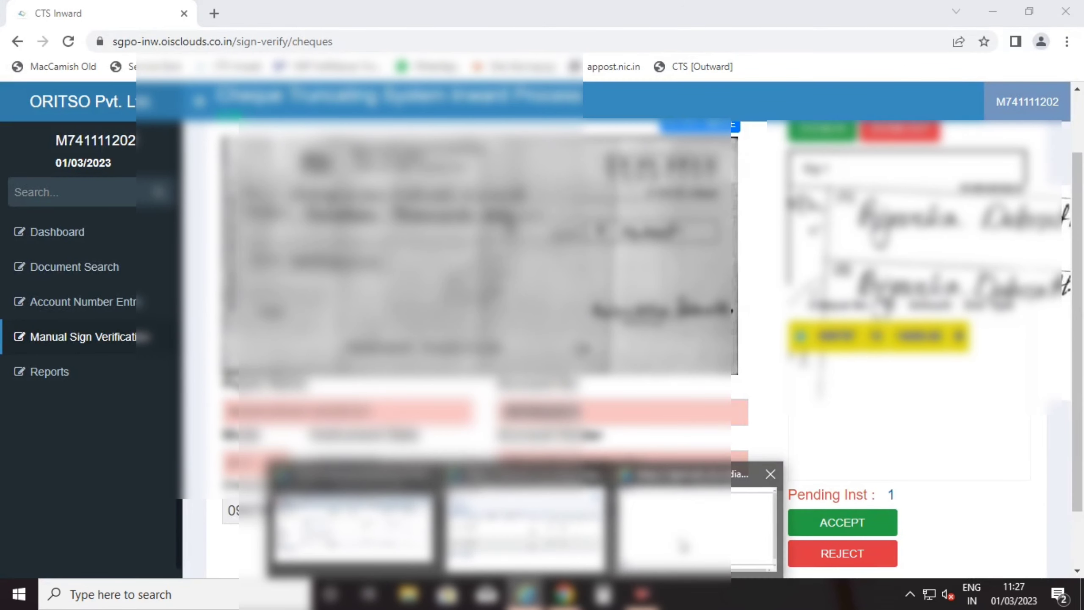
left_click(697, 521)
mouse_move(603, 79)
left_mouse_down()
mouse_move(679, 246)
mouse_move(692, 351)
mouse_move(703, 347)
left_mouse_up()
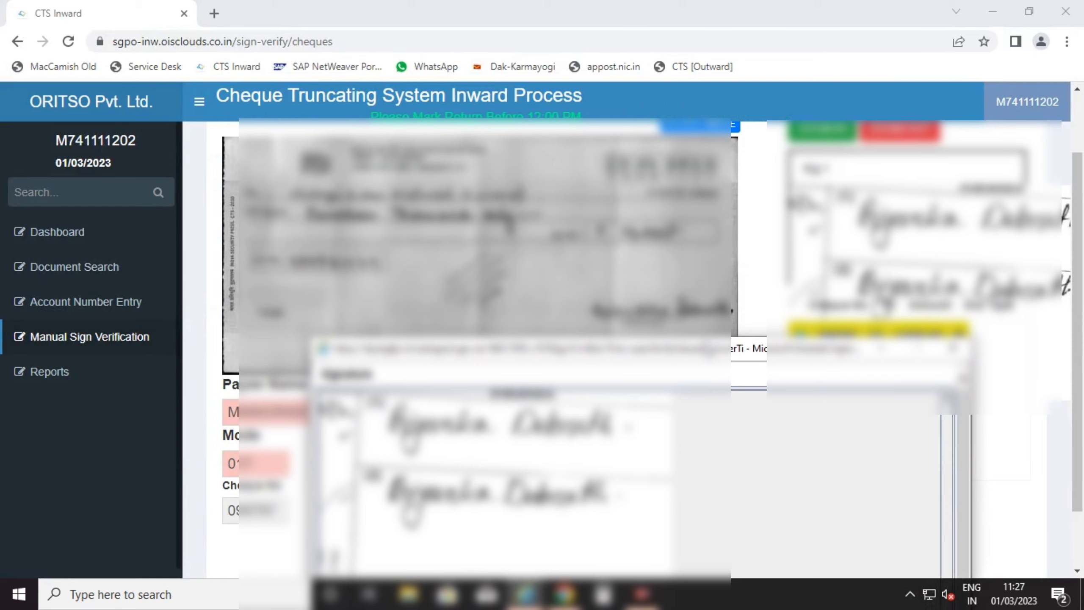
mouse_move(703, 348)
left_mouse_down()
mouse_move(609, 295)
mouse_move(644, 343)
mouse_move(629, 331)
mouse_move(610, 197)
left_mouse_up()
key("alt+F4")
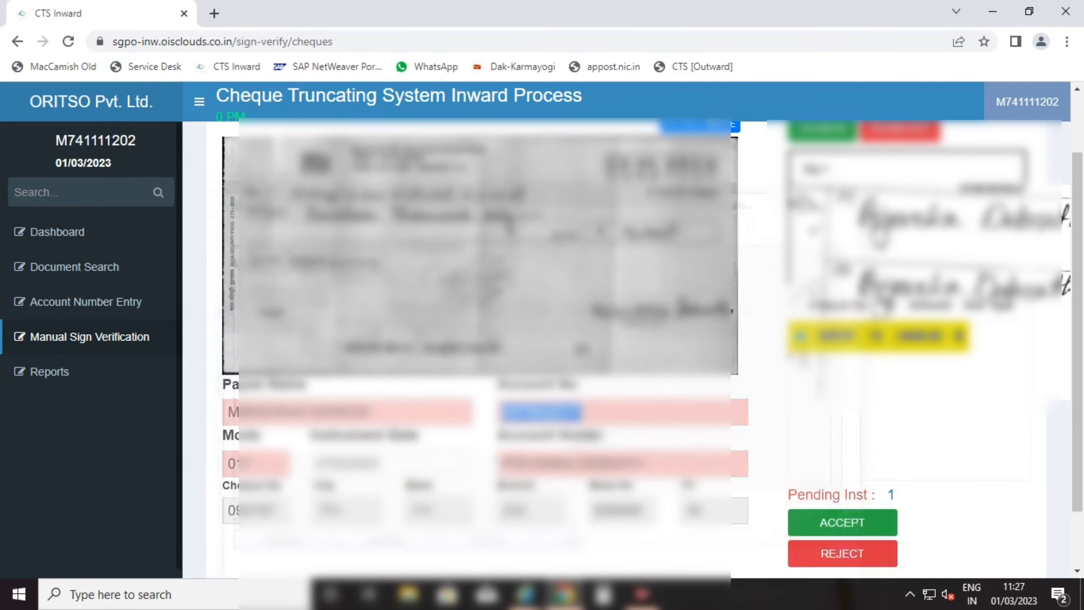
- In Finacle, set up a savings account inquiry with function code I-Inquire for the 14000.00 cheque's account
mouse_move(525, 593)
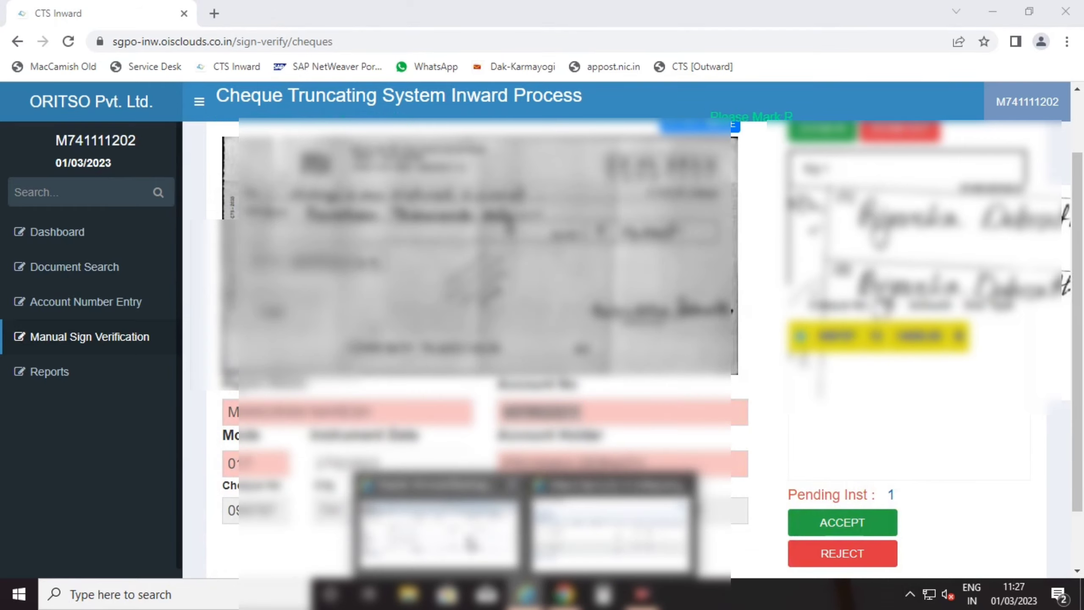
left_click(497, 527)
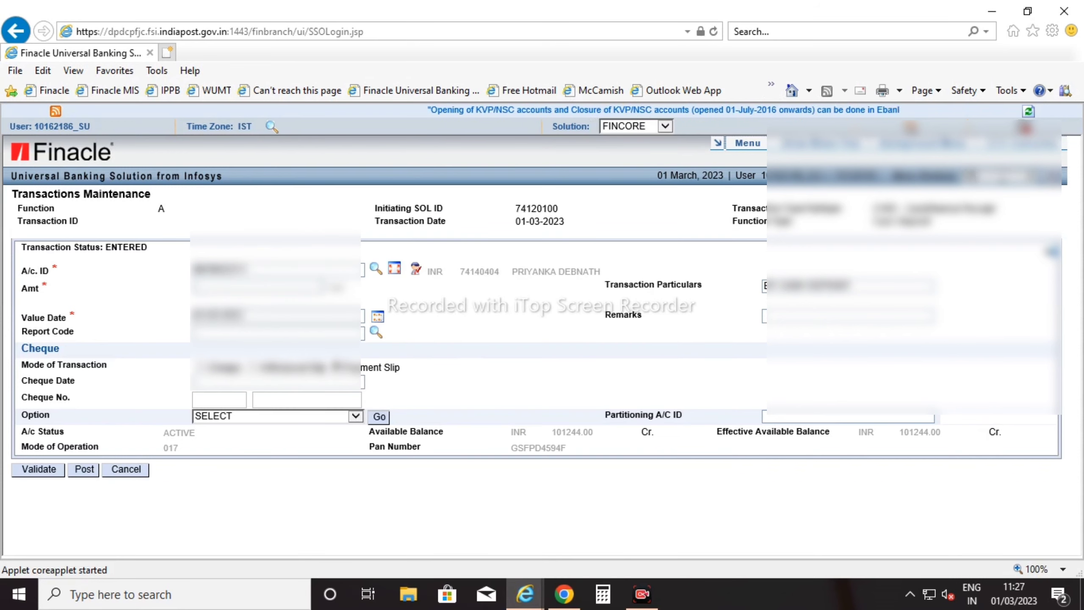
key("Return")
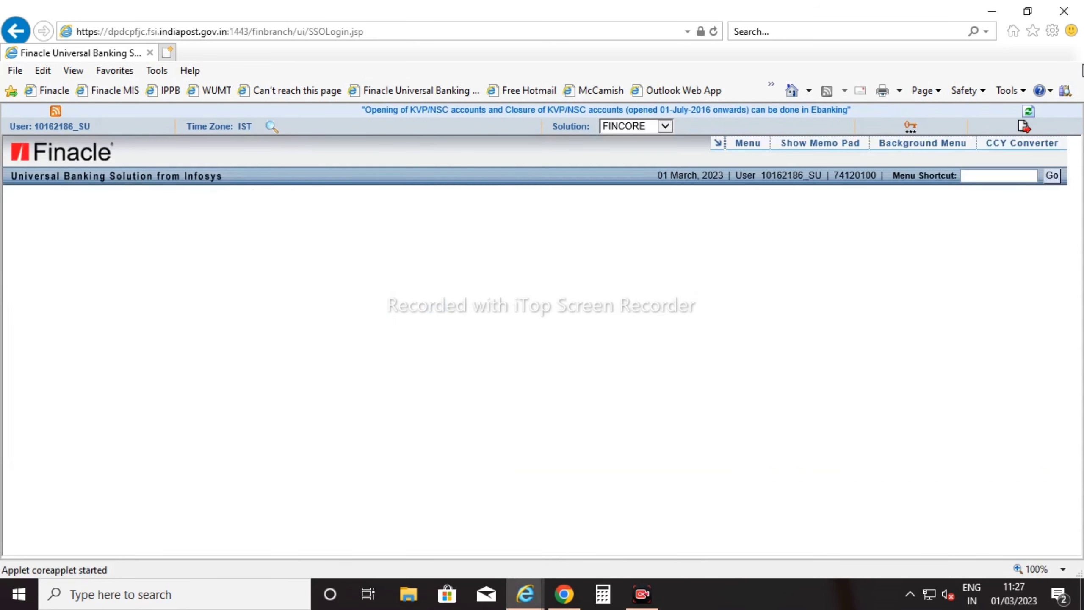
left_click(269, 233)
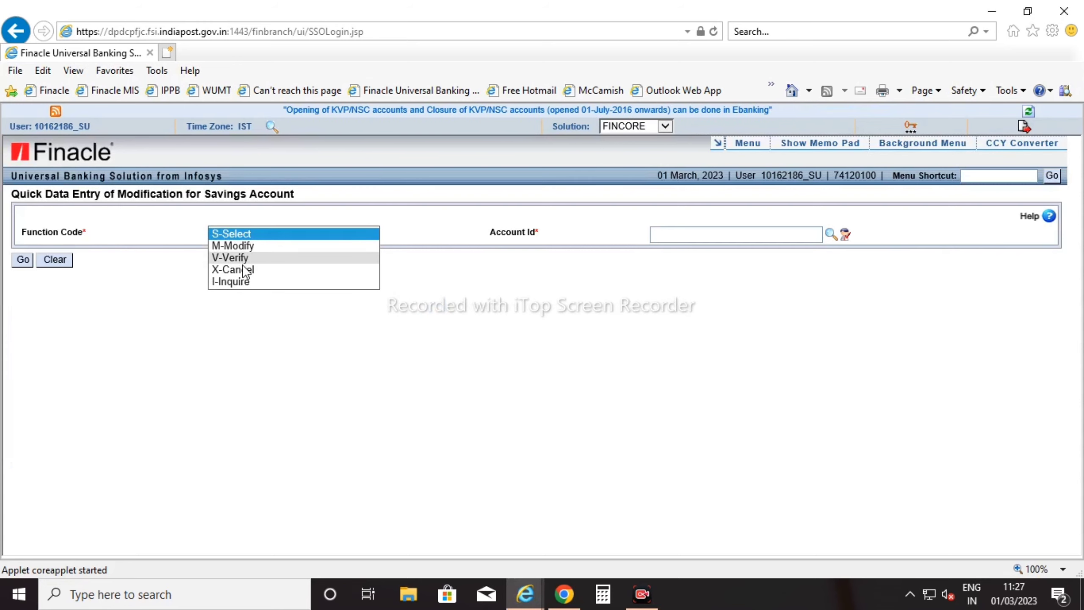
left_click(239, 282)
left_click(670, 235)
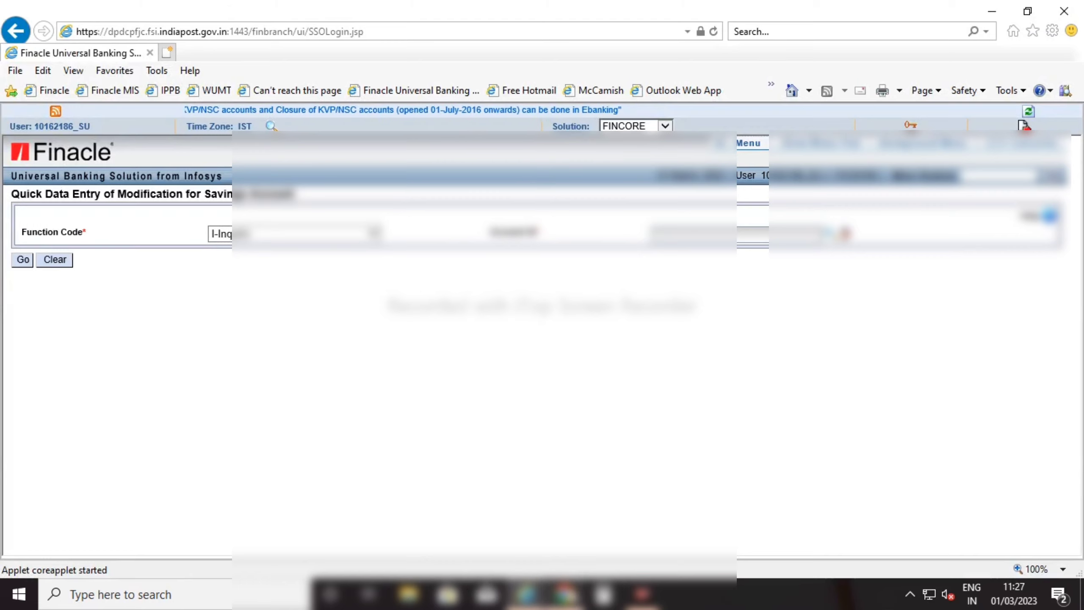
- Bring up the remaining Signature Inquiry Result window of Finacle and close it
key("alt+Tab")
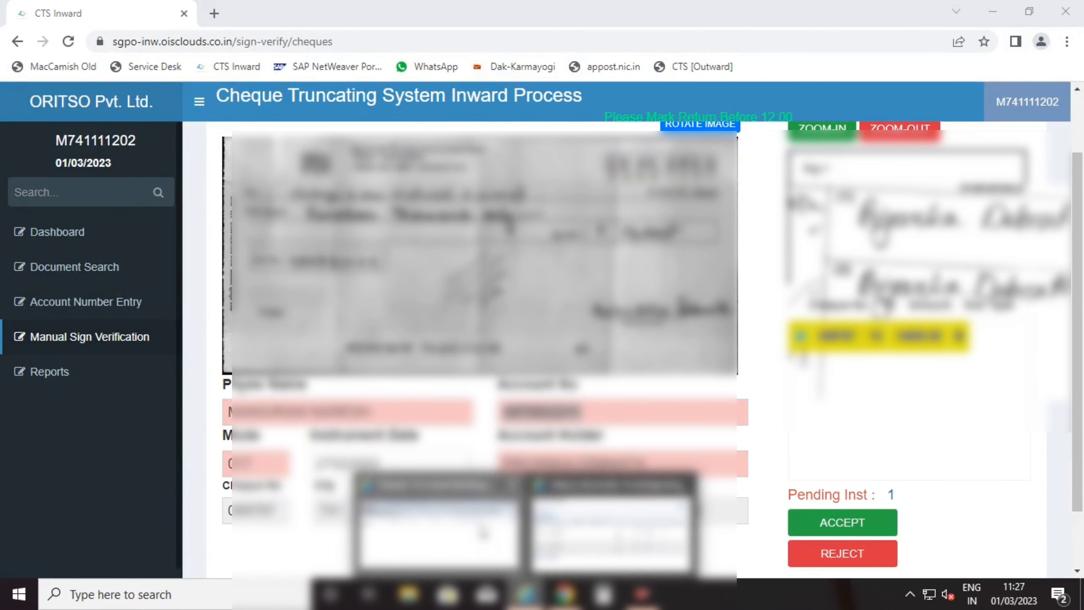
left_click(439, 525)
left_click(600, 537)
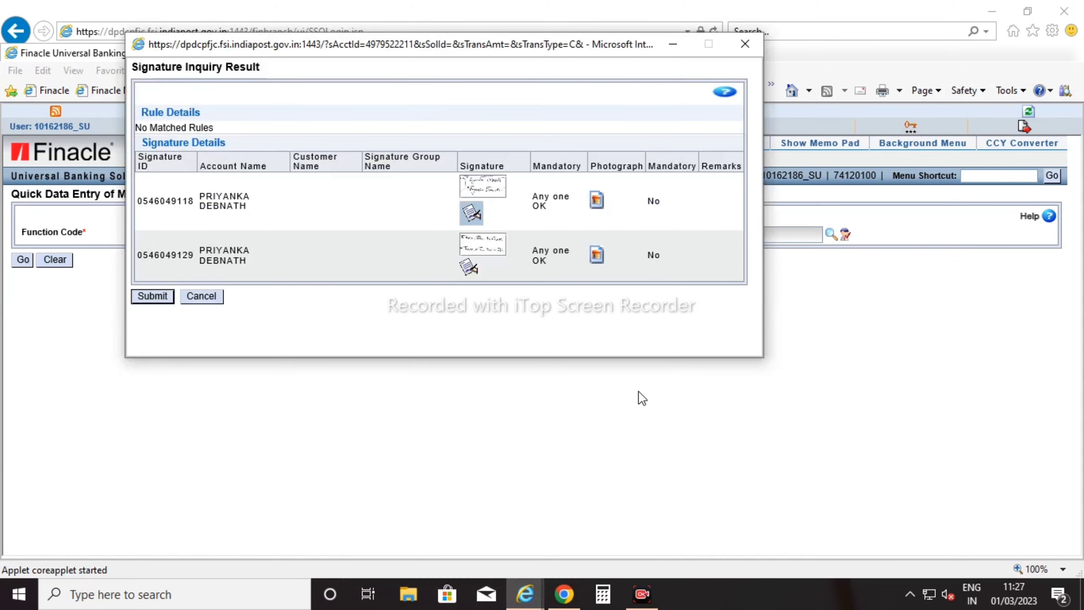
left_click(751, 46)
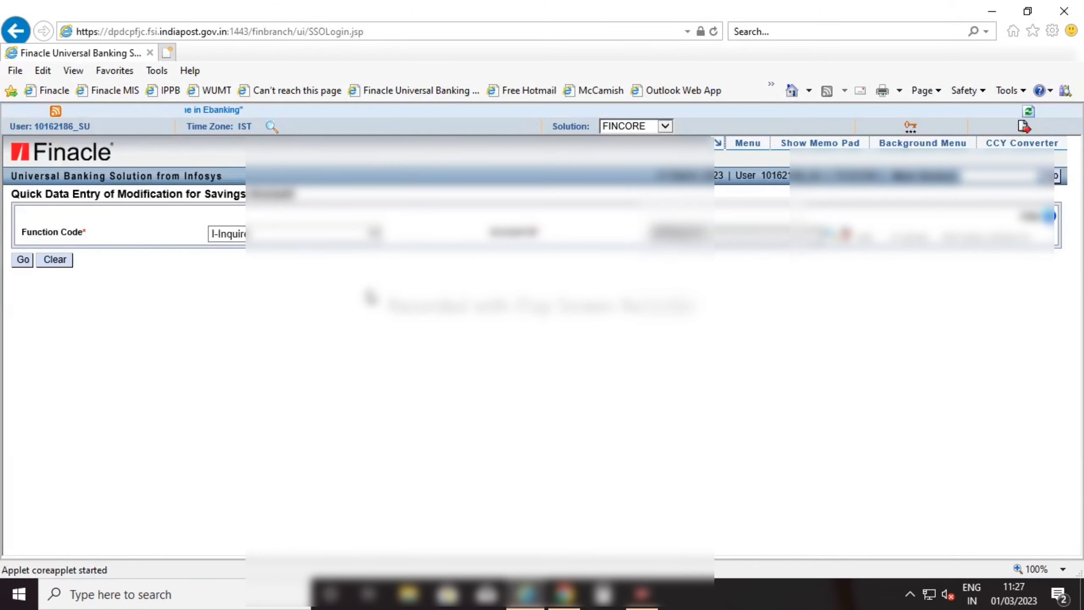
- Open the account's inquiry record, review its general, related party and nomination details, and close the record
left_click(30, 260)
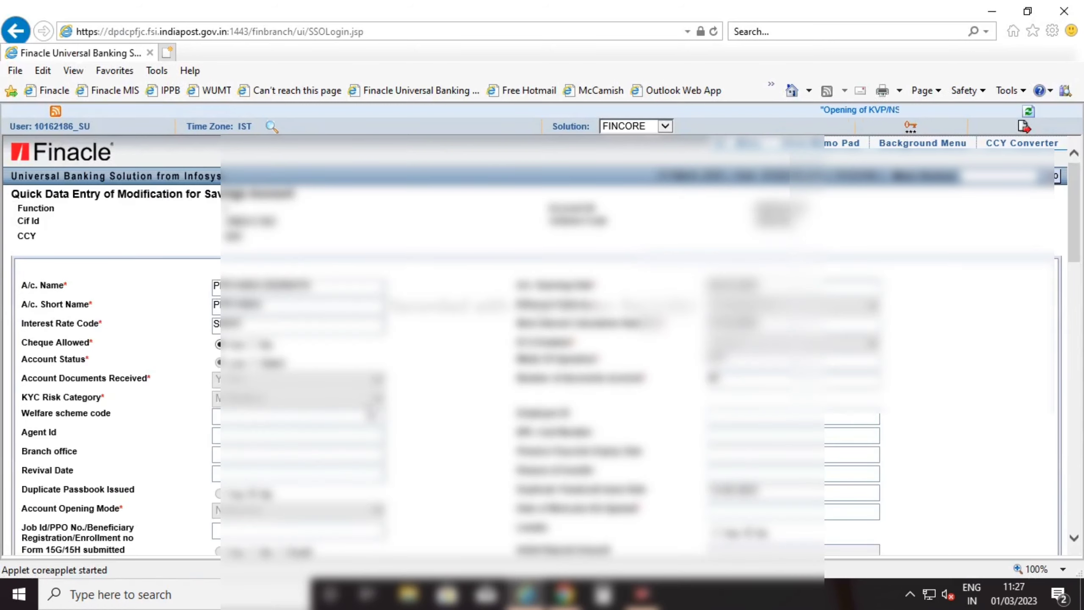
scroll(491, 407, "down", 5)
scroll(491, 409, "down", 6)
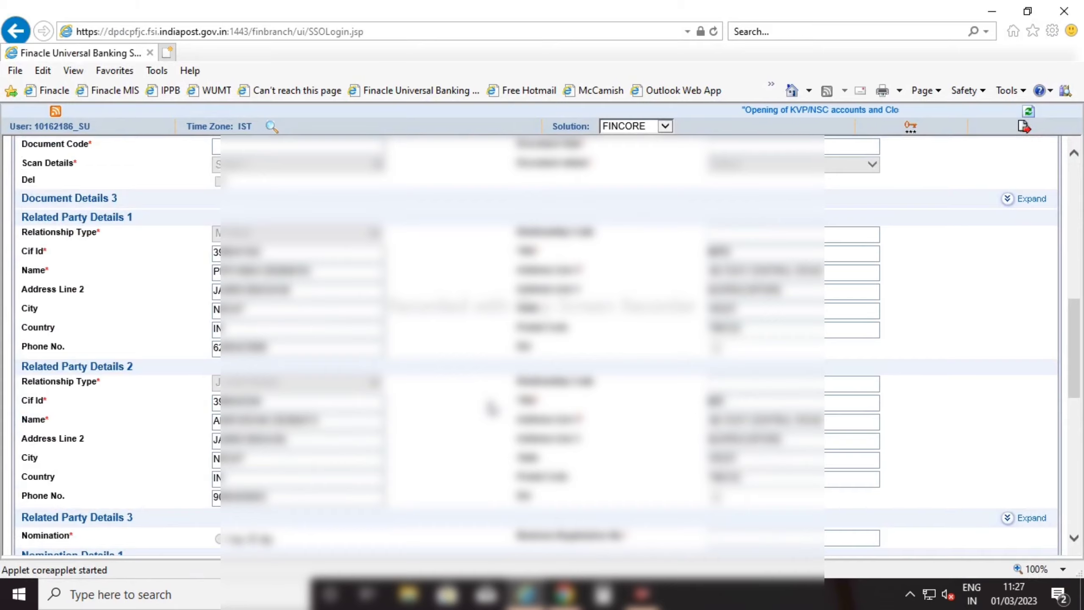
scroll(492, 409, "down", 4)
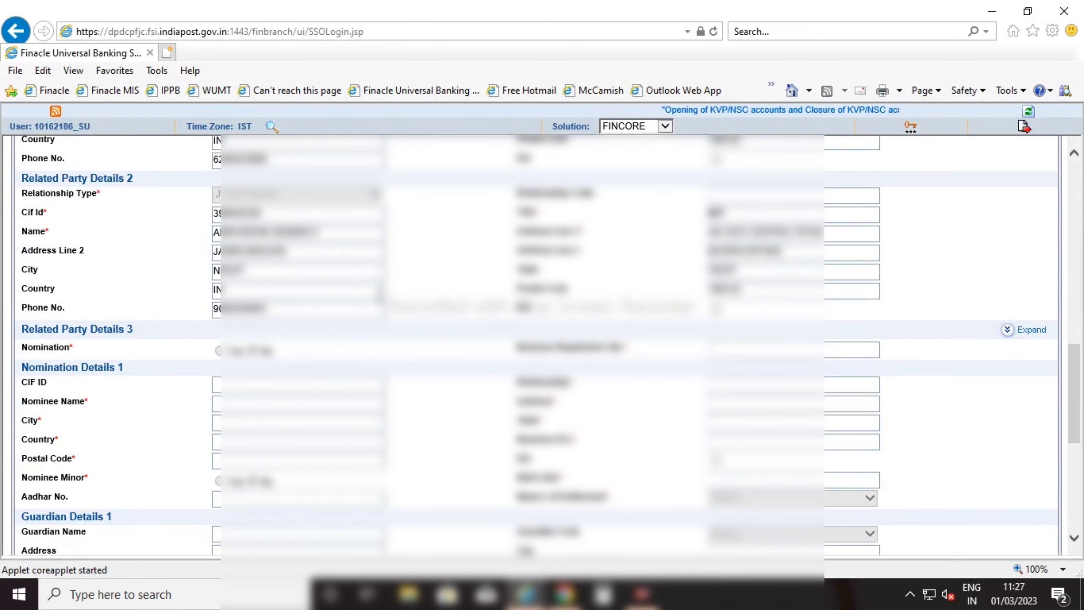
scroll(512, 342, "down", 7)
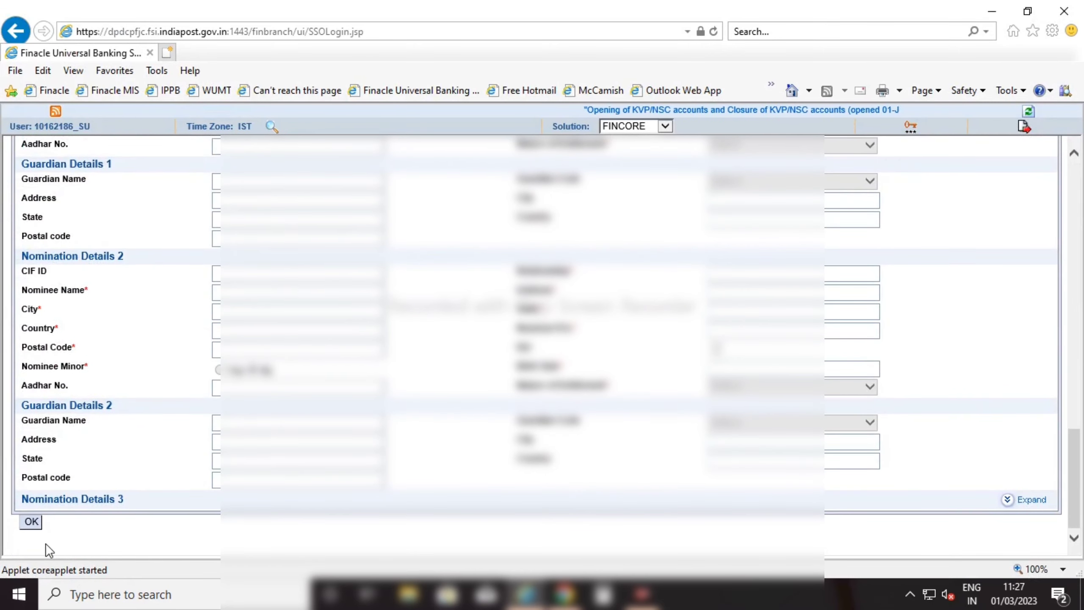
left_click(37, 520)
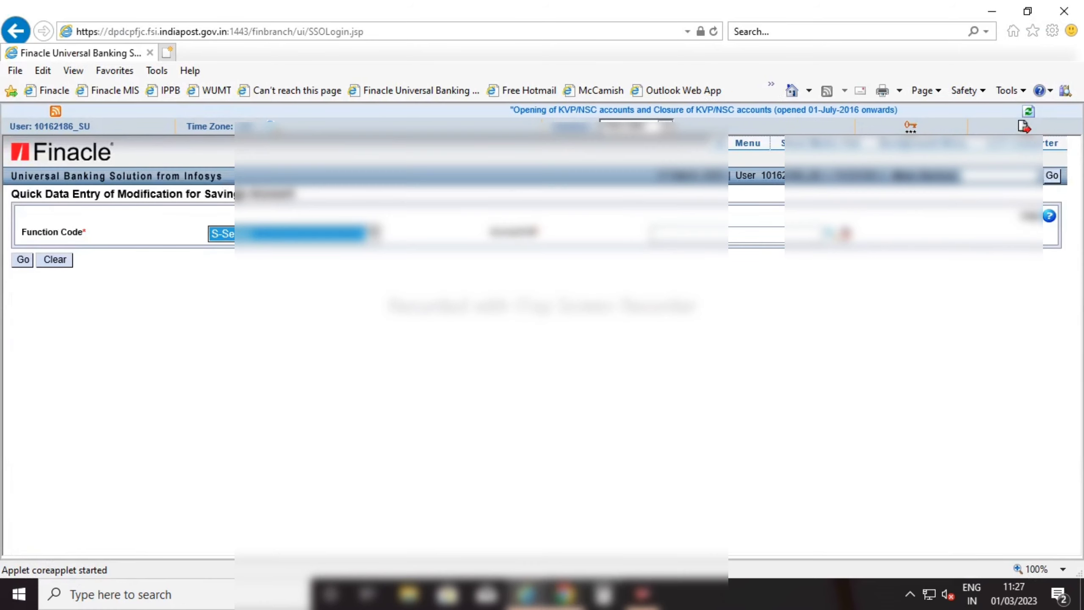
left_click(563, 594)
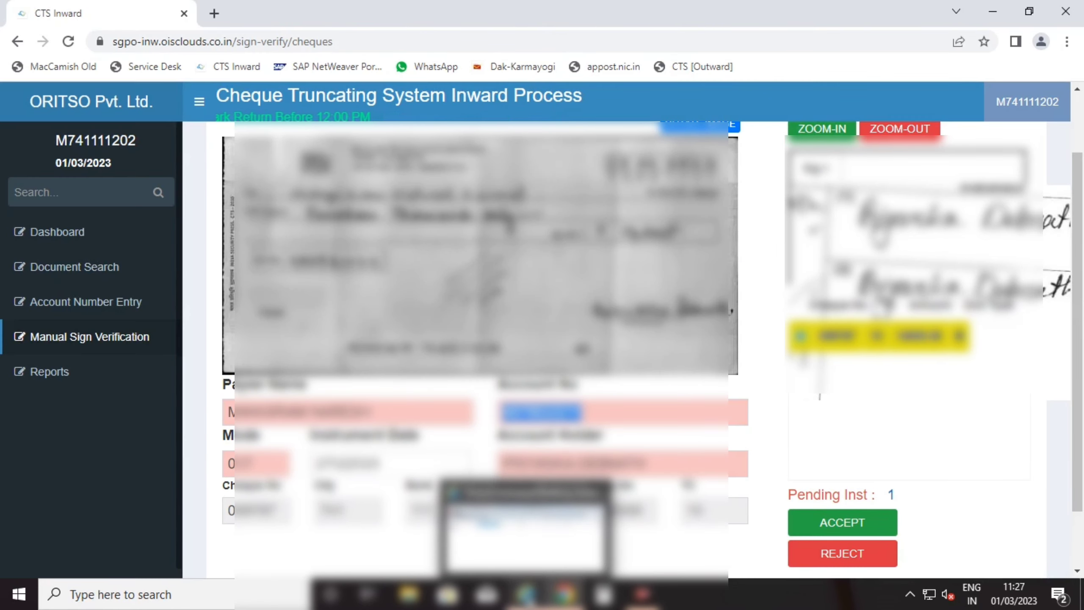
left_click(526, 594)
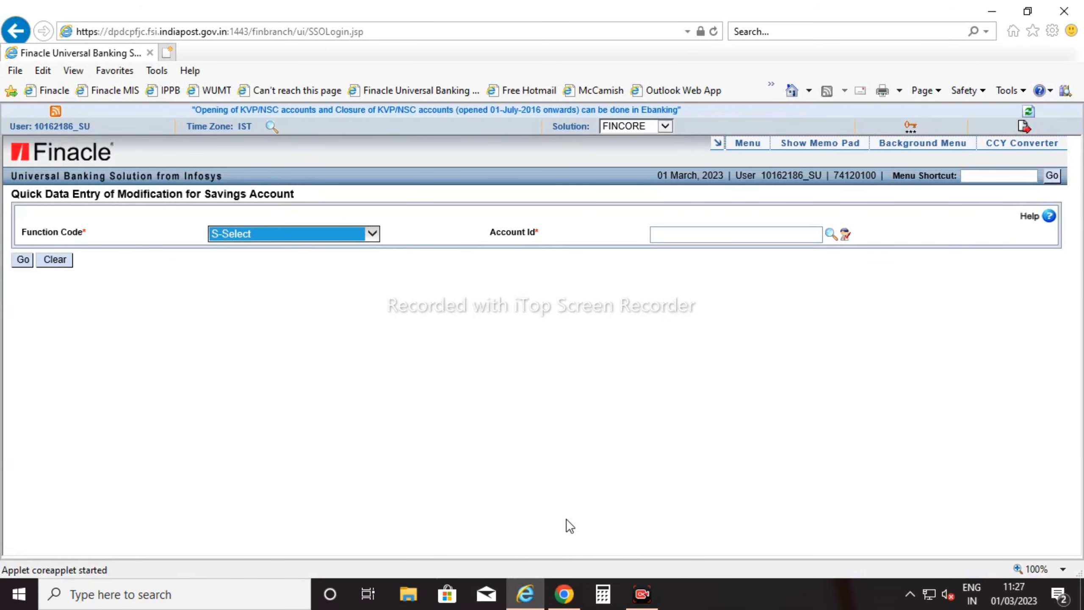
left_click(563, 595)
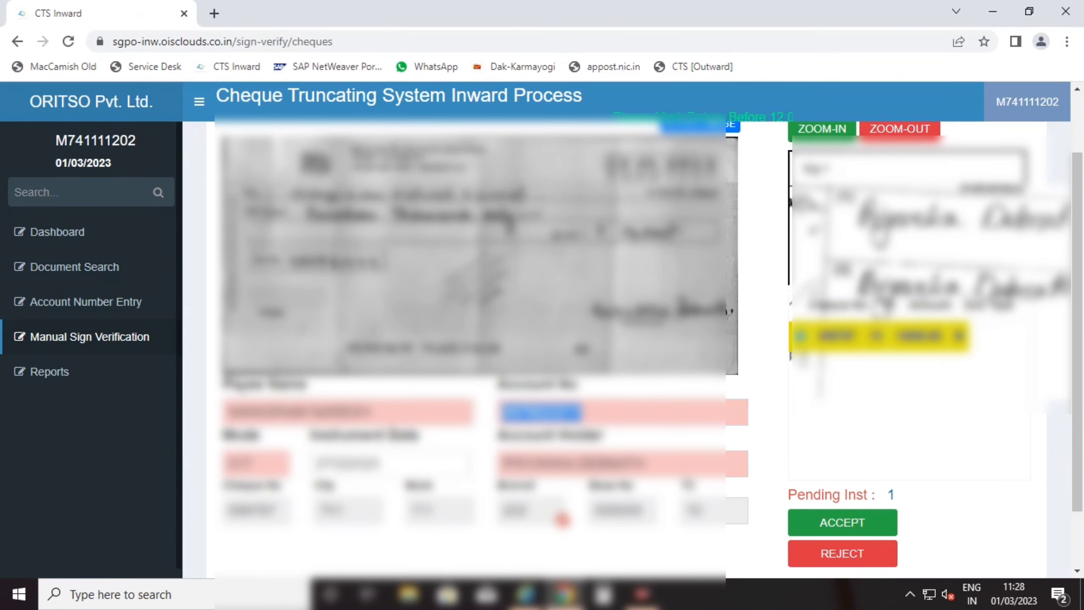
left_click(529, 547)
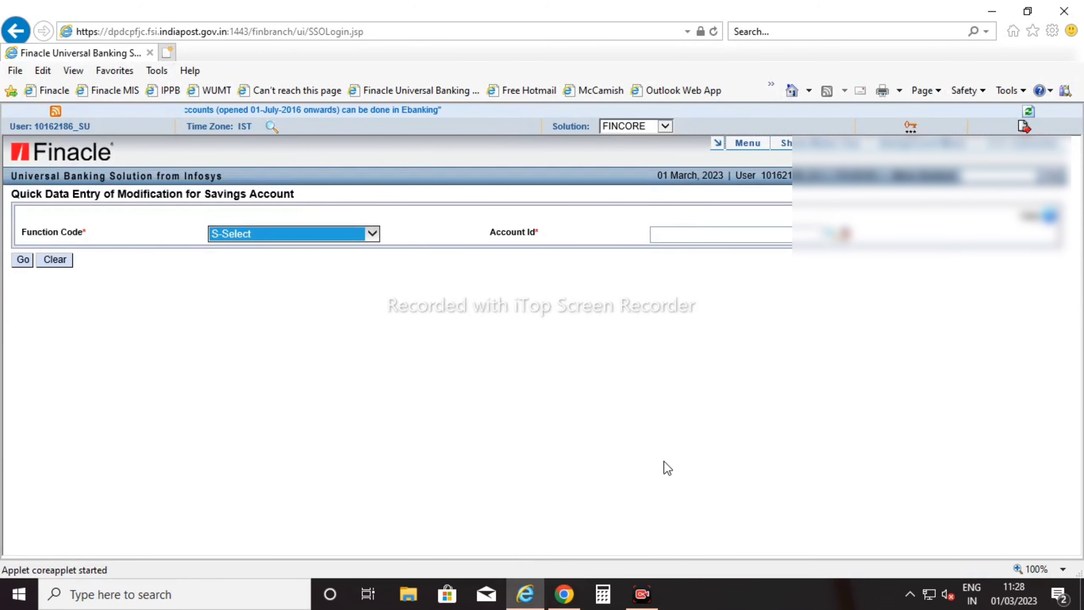
mouse_move(563, 594)
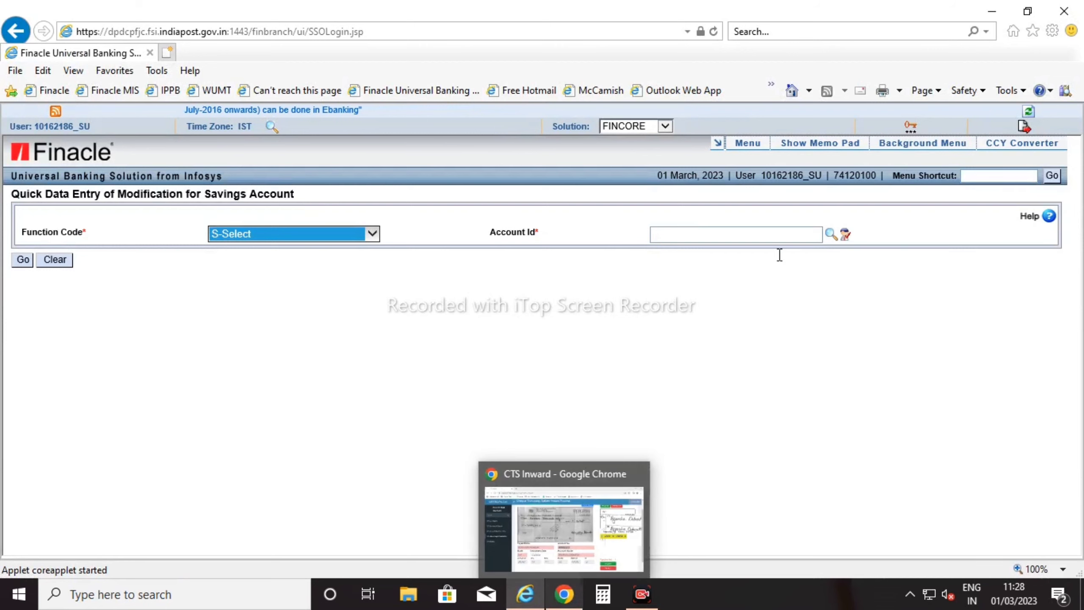
- Open Transactions Maintenance in Finacle with function A - Add and function type Deposit to look up the 14000.00 cheque's account
left_click(976, 175)
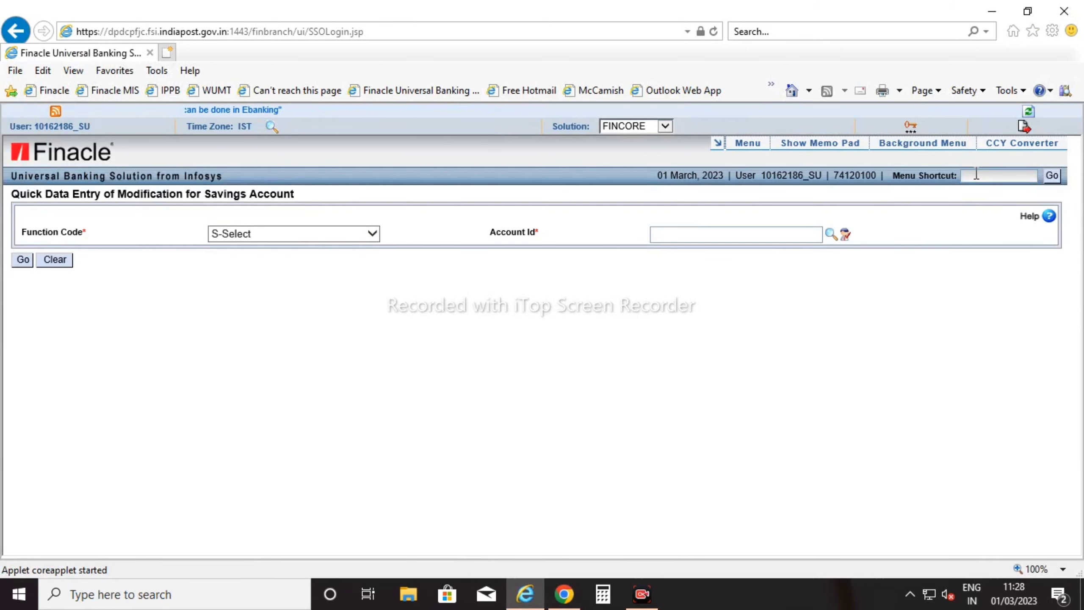
key("Return")
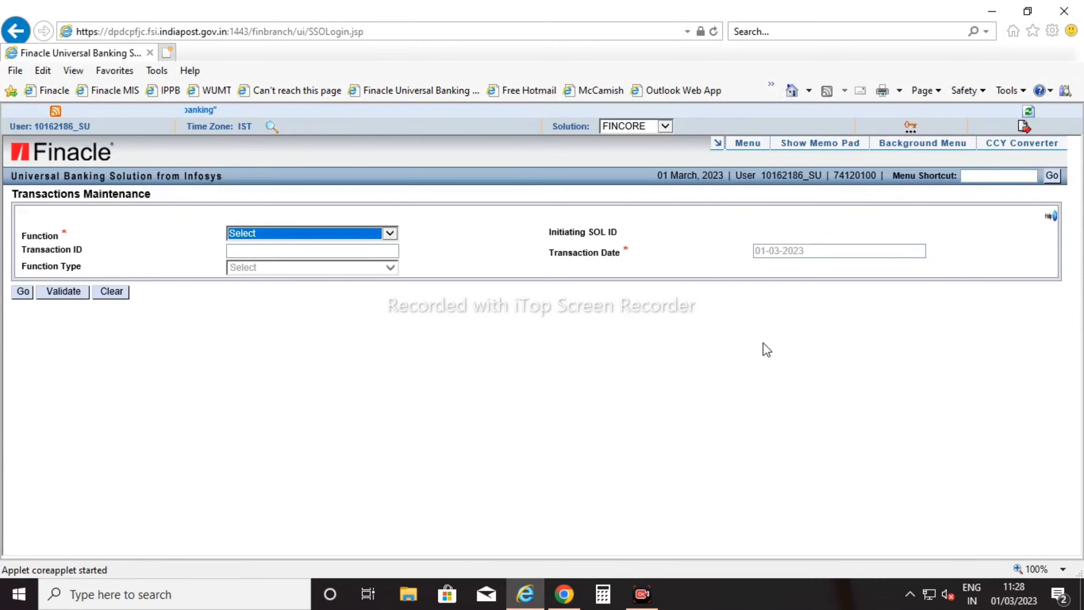
key("a")
key("Tab")
key("d")
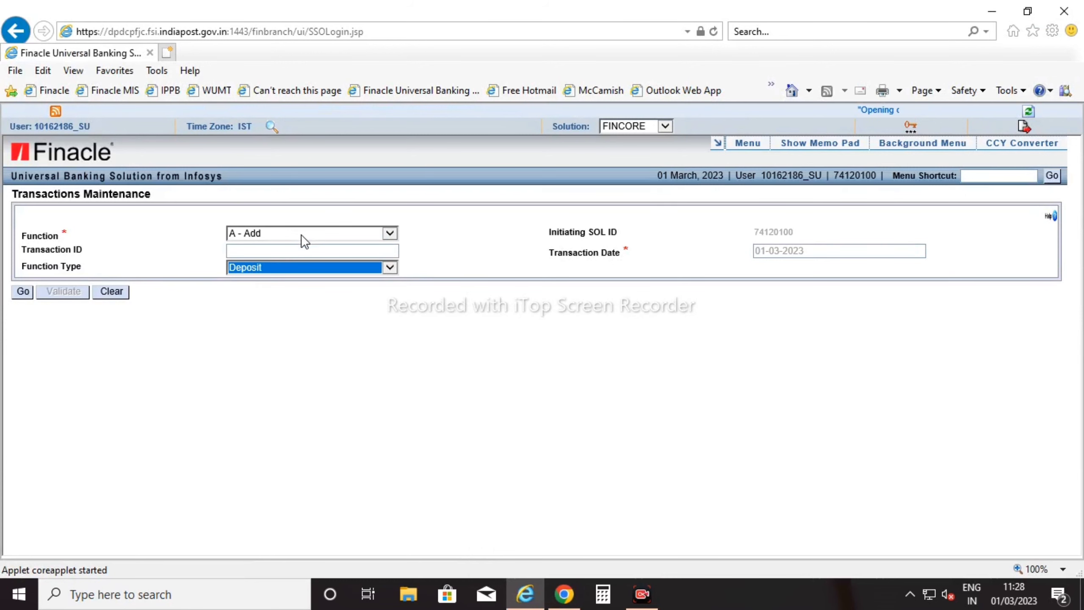
key("Return")
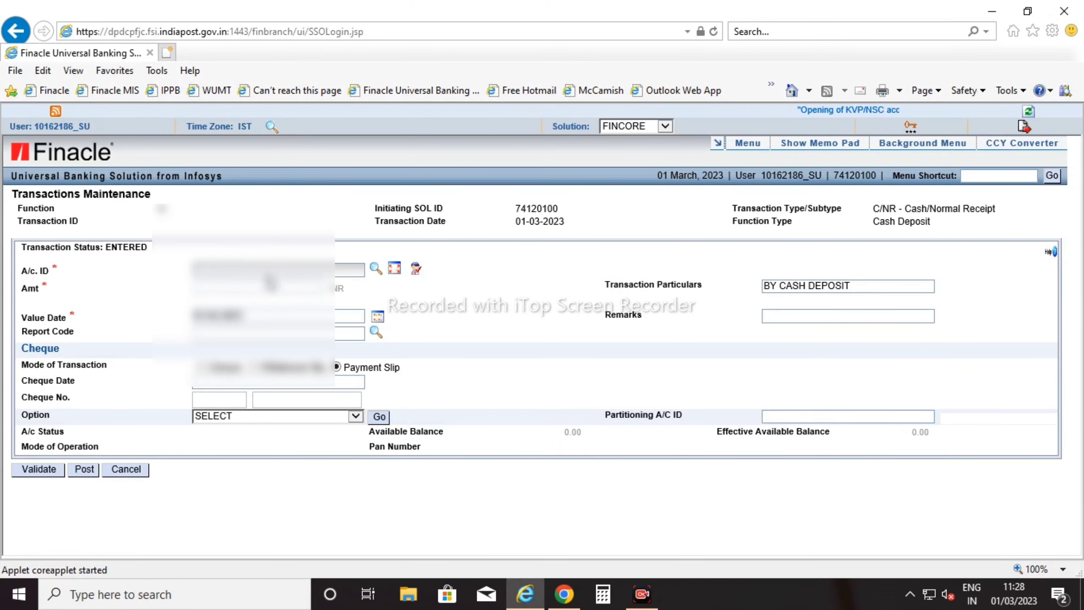
key("Tab")
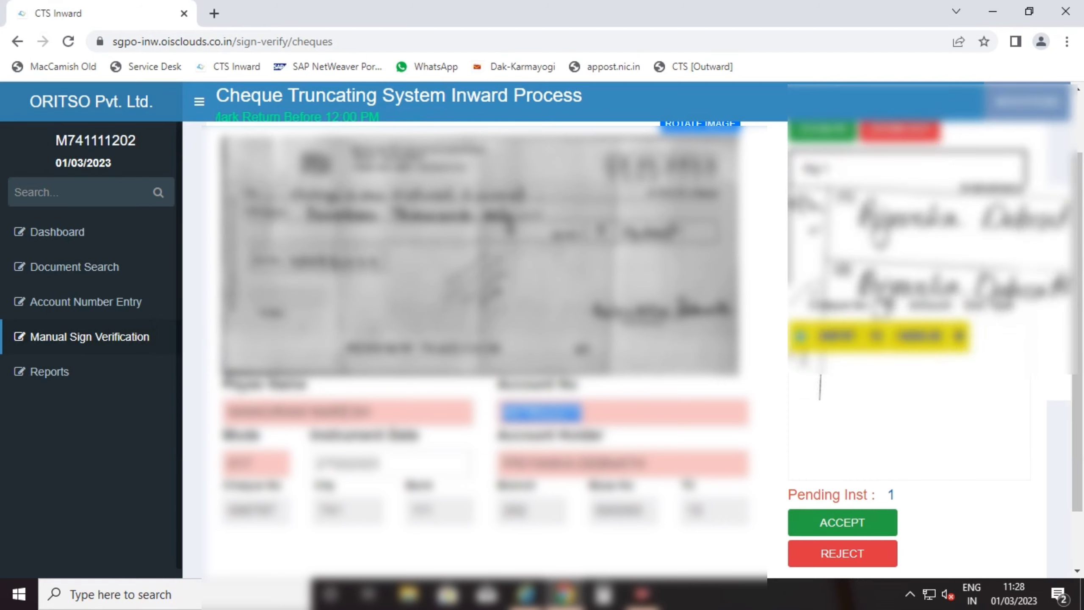
- Reject the 14000.00 cheque in CTS Inward with return reason 05-Kindly contact Drawer / Drawee Bank and please present again, and acknowledge the alerts
scroll(597, 342, "up", 2)
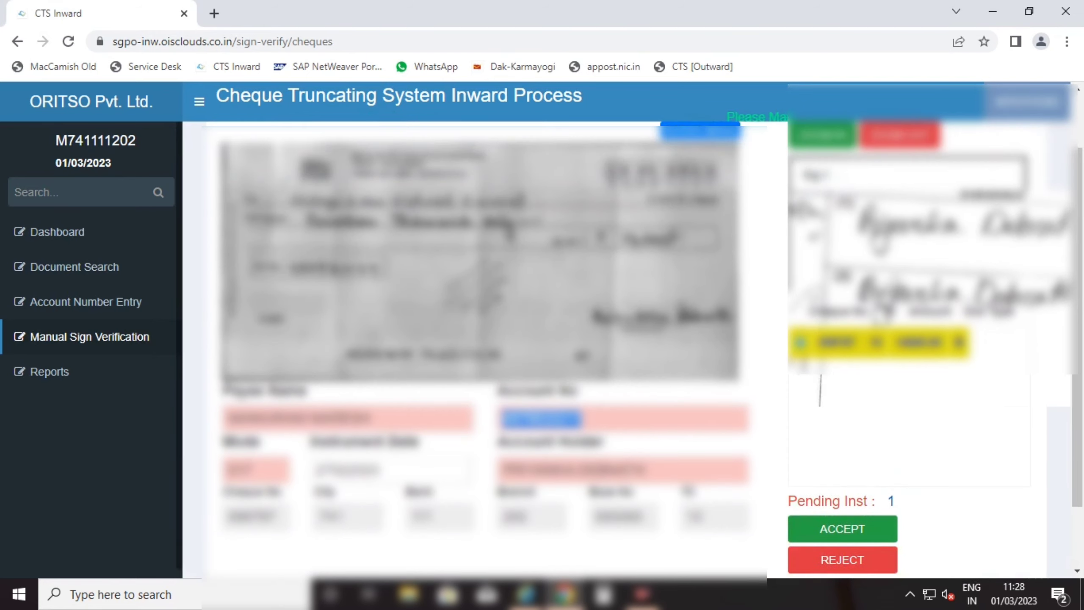
left_click(836, 491)
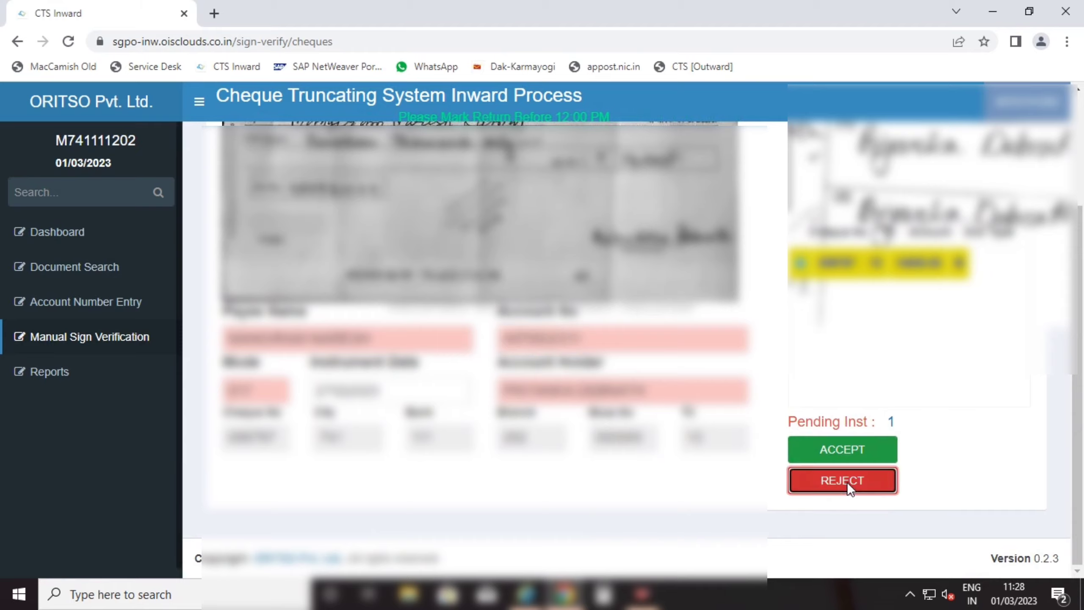
left_click(535, 179)
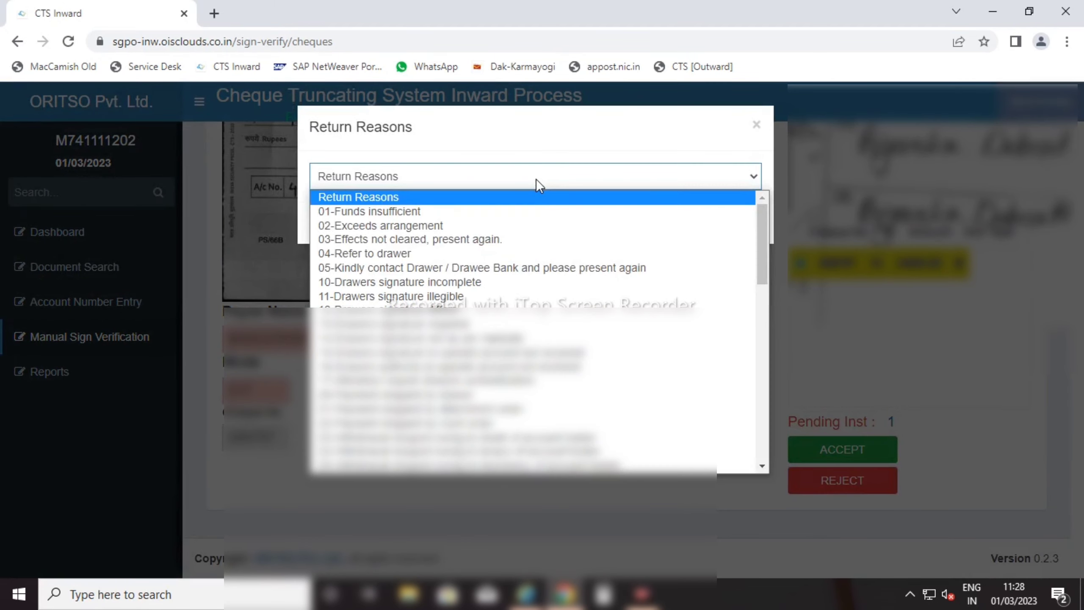
left_click(500, 269)
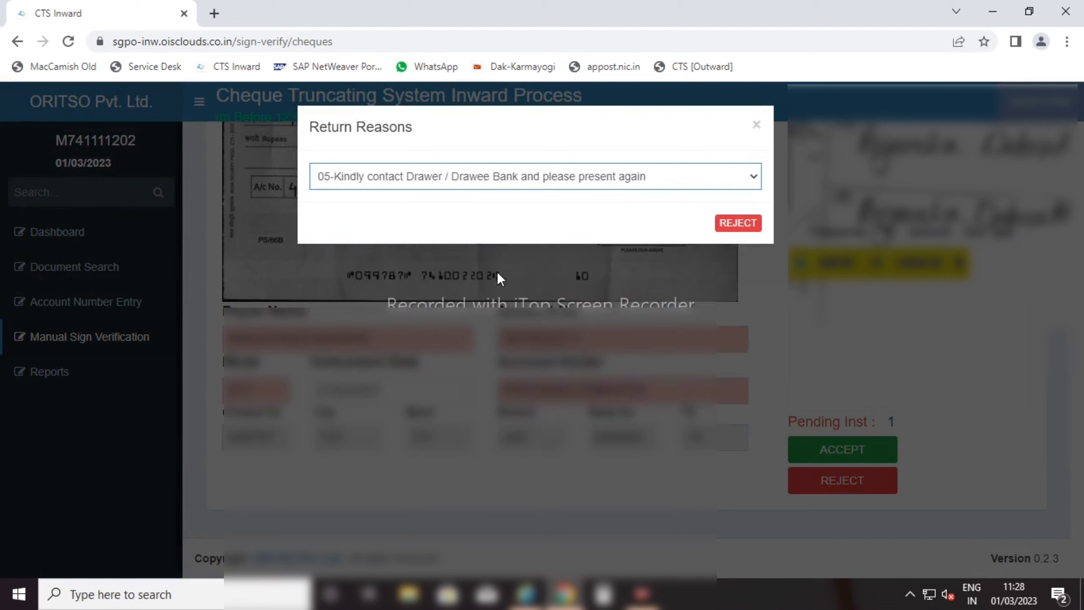
left_click(737, 228)
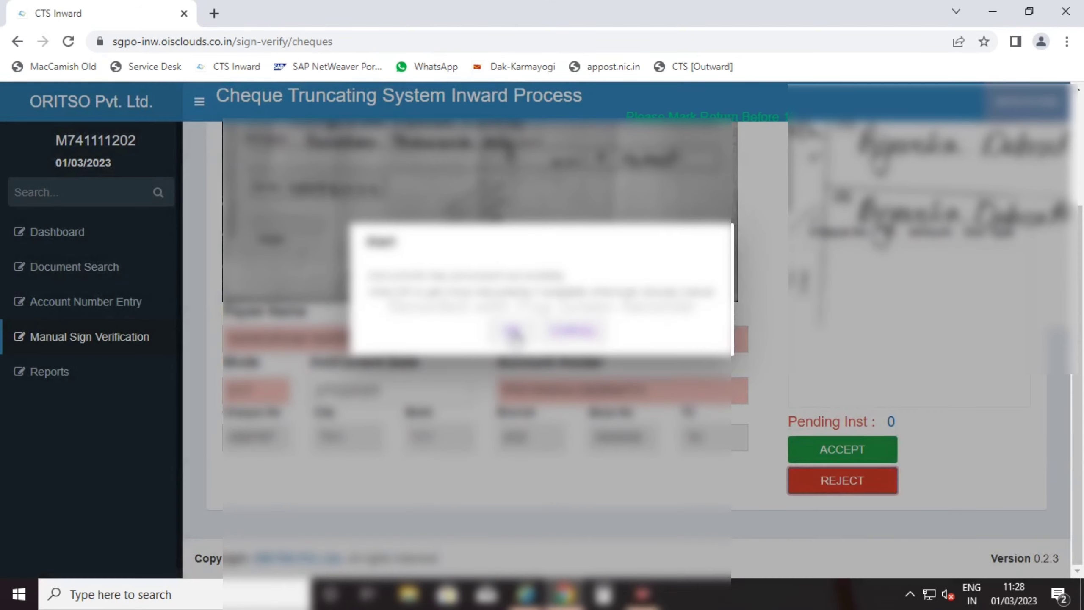
left_click(513, 331)
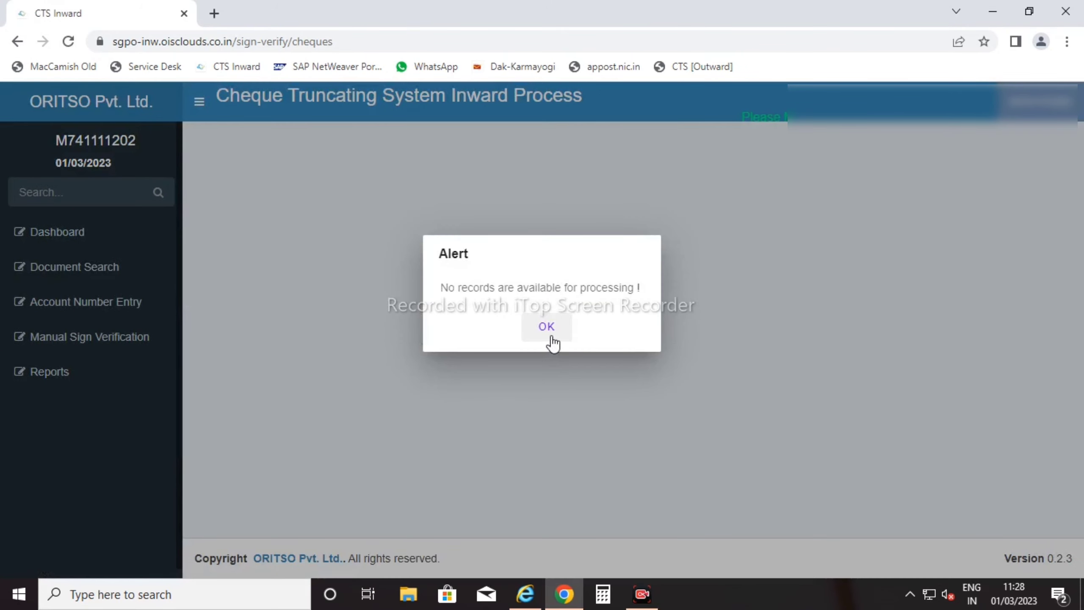
left_click(550, 327)
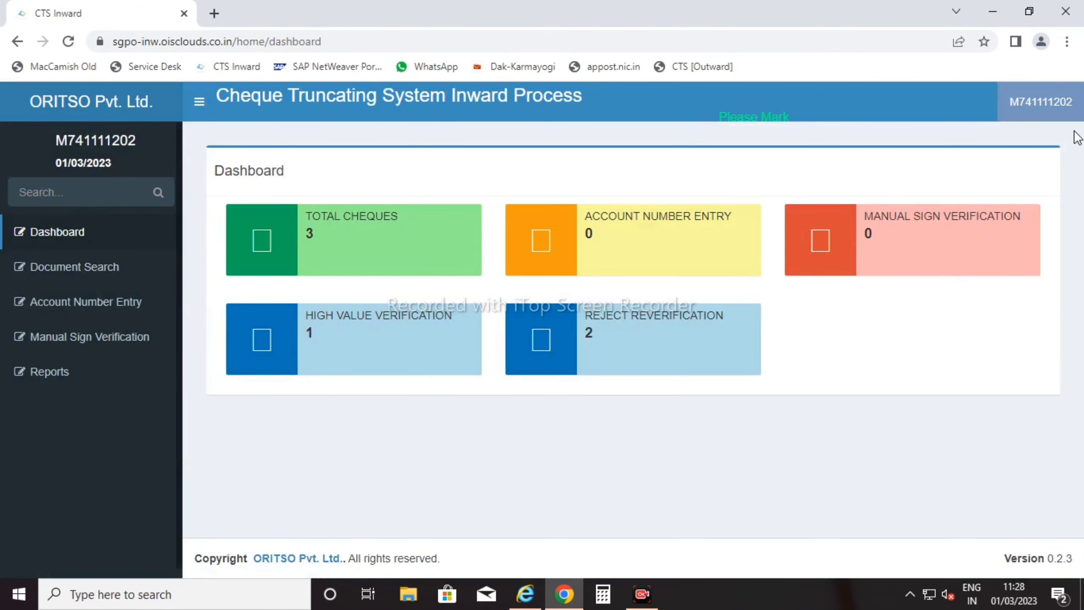
- Log out of CTS Inward and sign in with the C-prefixed user ID and its password, ending that user's other active session
left_click(1065, 110)
left_click(1040, 308)
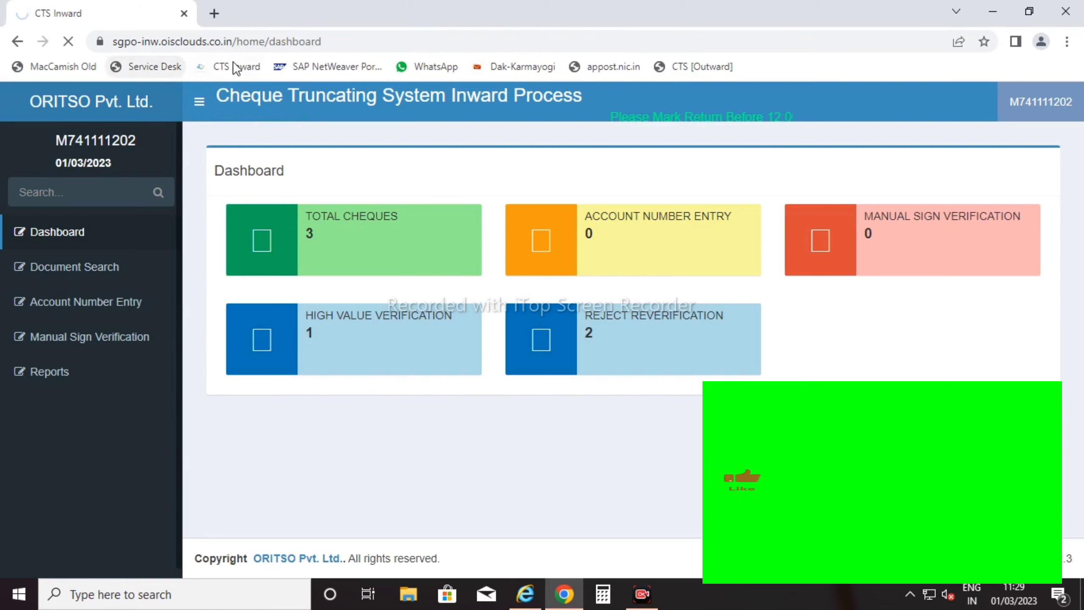
left_click(230, 64)
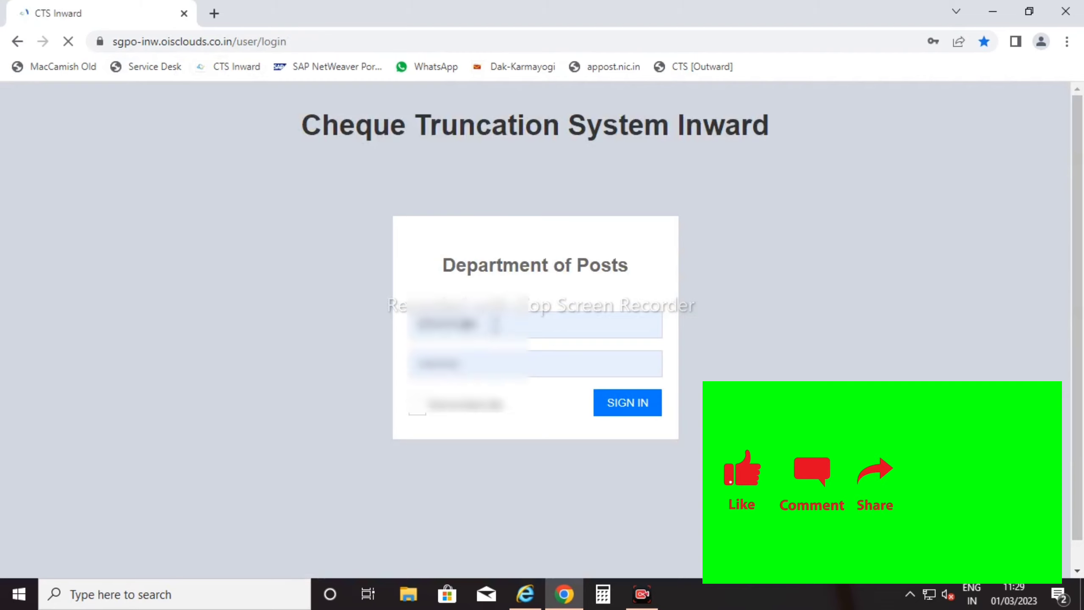
left_click(523, 324)
left_click(550, 367)
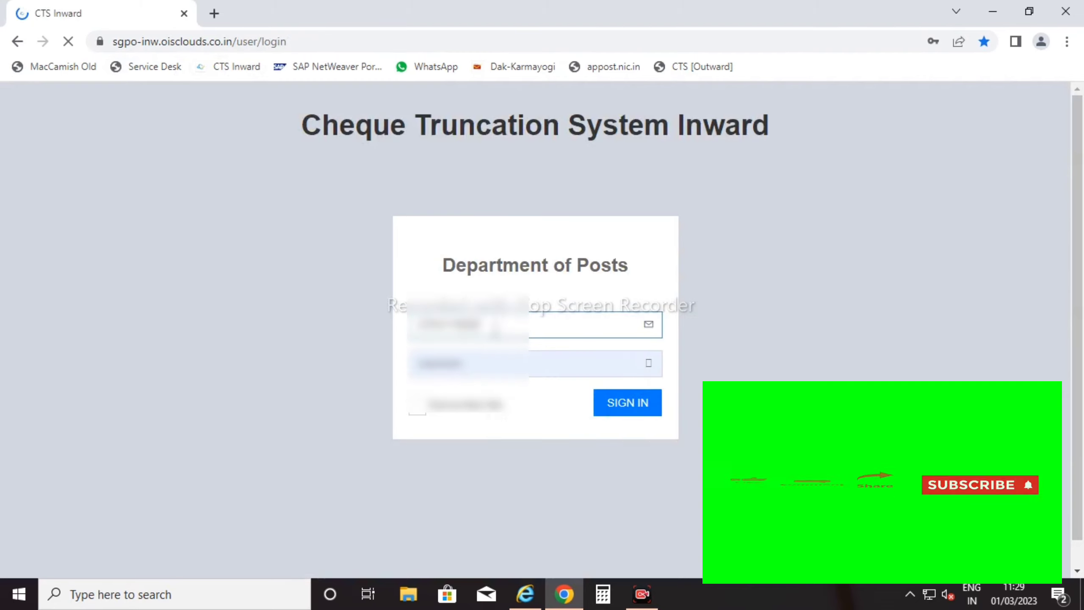
left_click(627, 405)
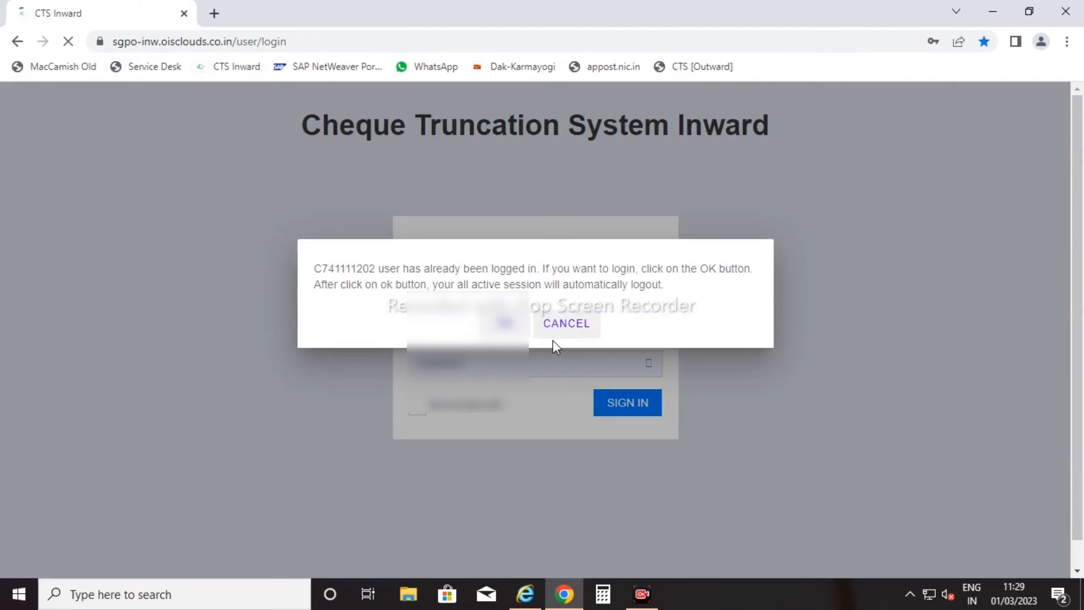
left_click(501, 323)
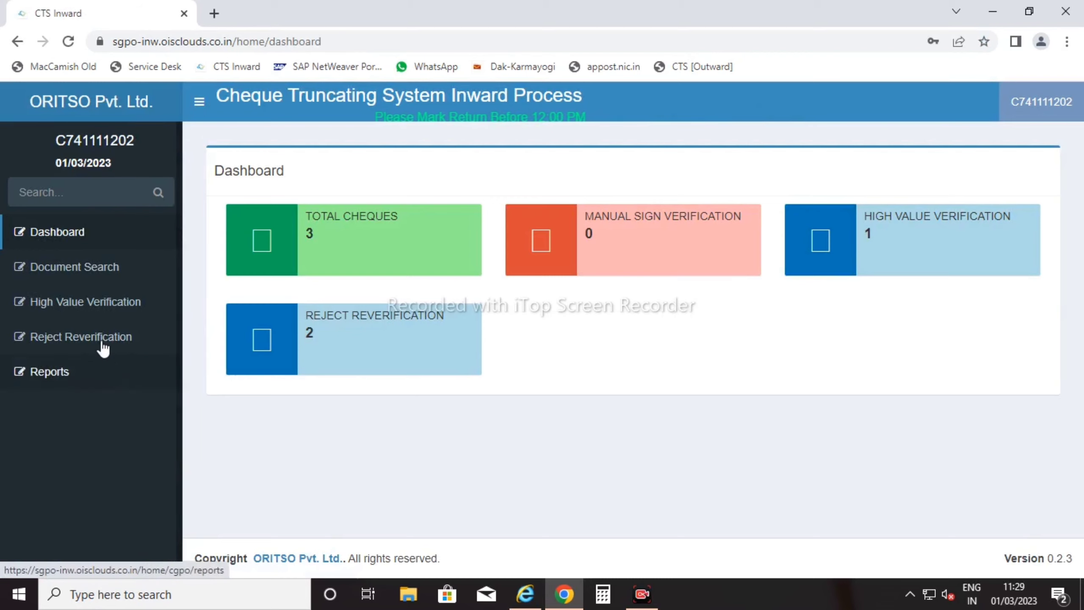
- Open High Value Verification and examine the pending 1600000.00 cheque's image, payee, account and cheque details
left_click(105, 304)
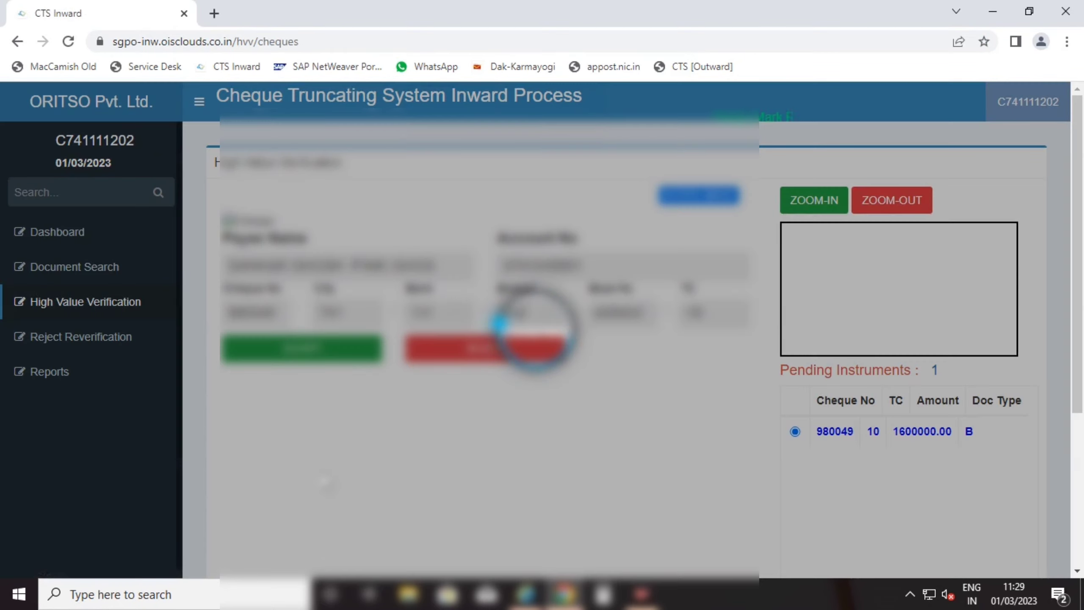
scroll(439, 386, "down", 5)
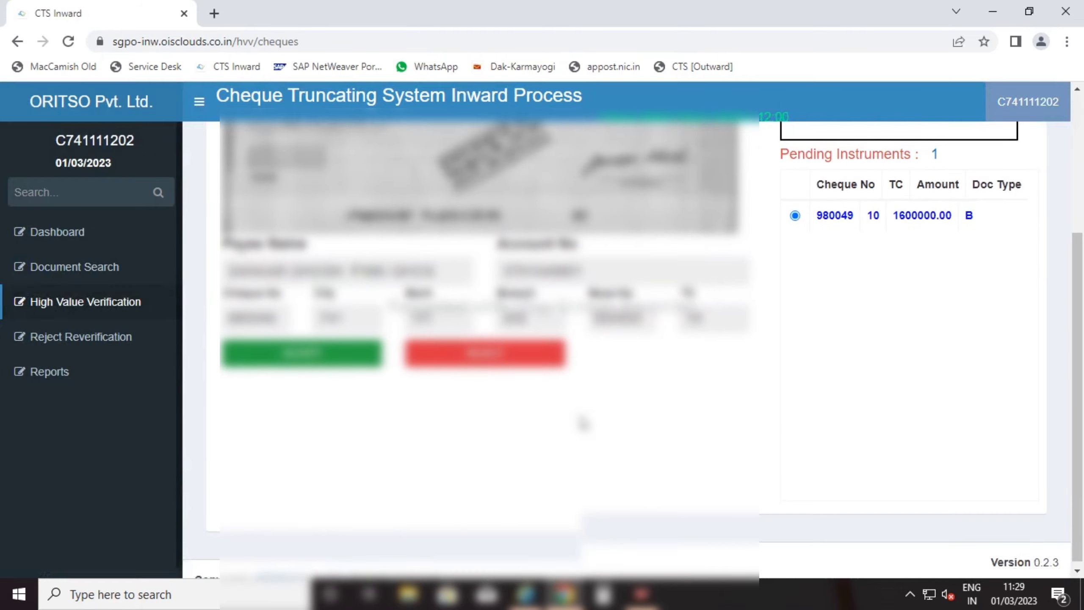
scroll(313, 354, "up", 2)
scroll(313, 354, "up", 2)
scroll(315, 364, "down", 3)
scroll(316, 363, "down", 1)
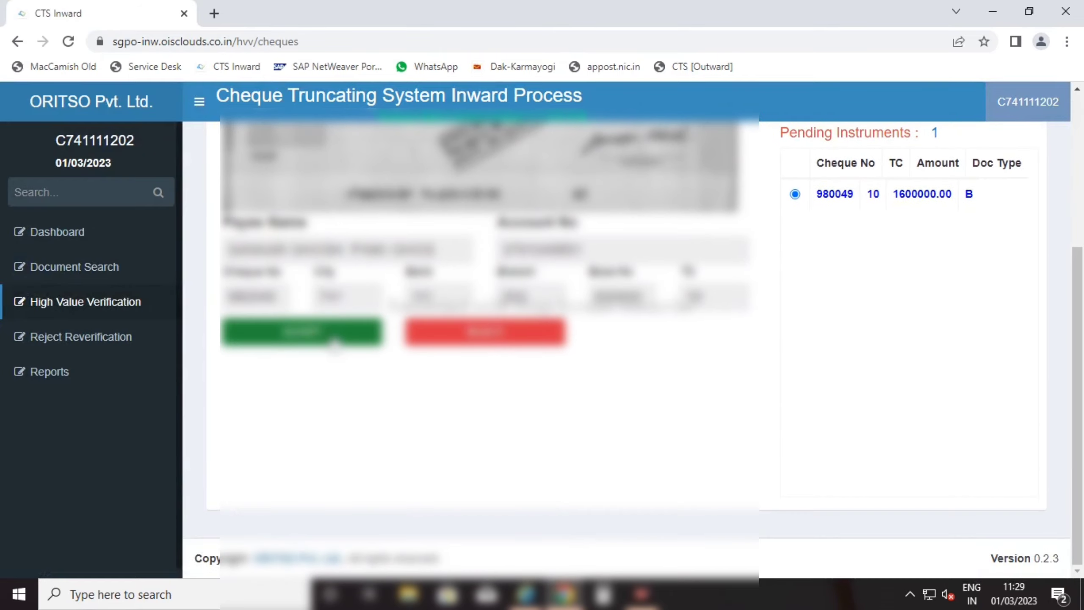
scroll(331, 399, "up", 4)
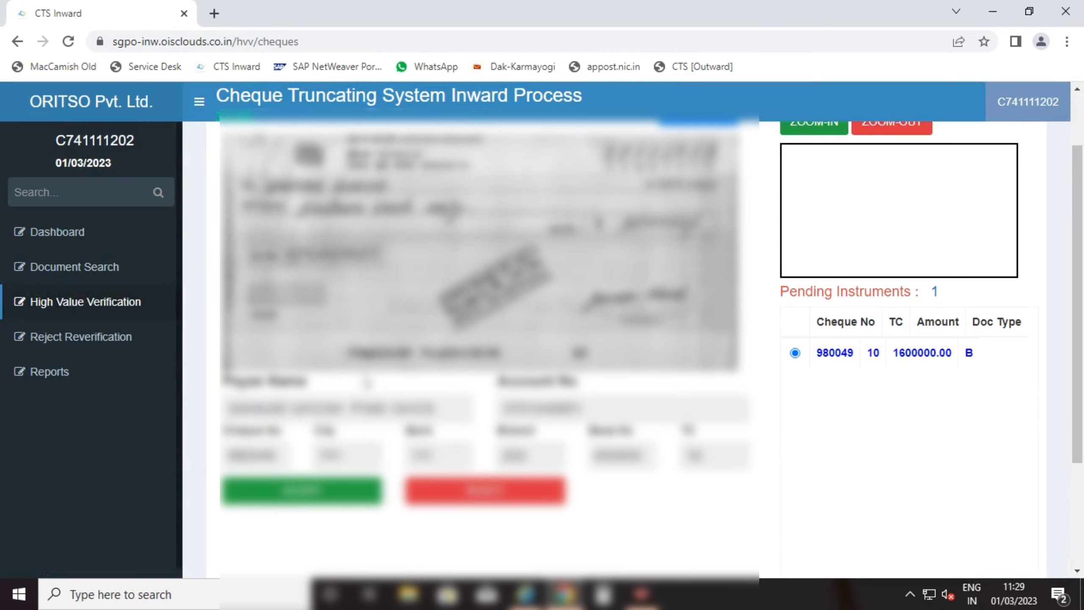
scroll(367, 383, "down", 2)
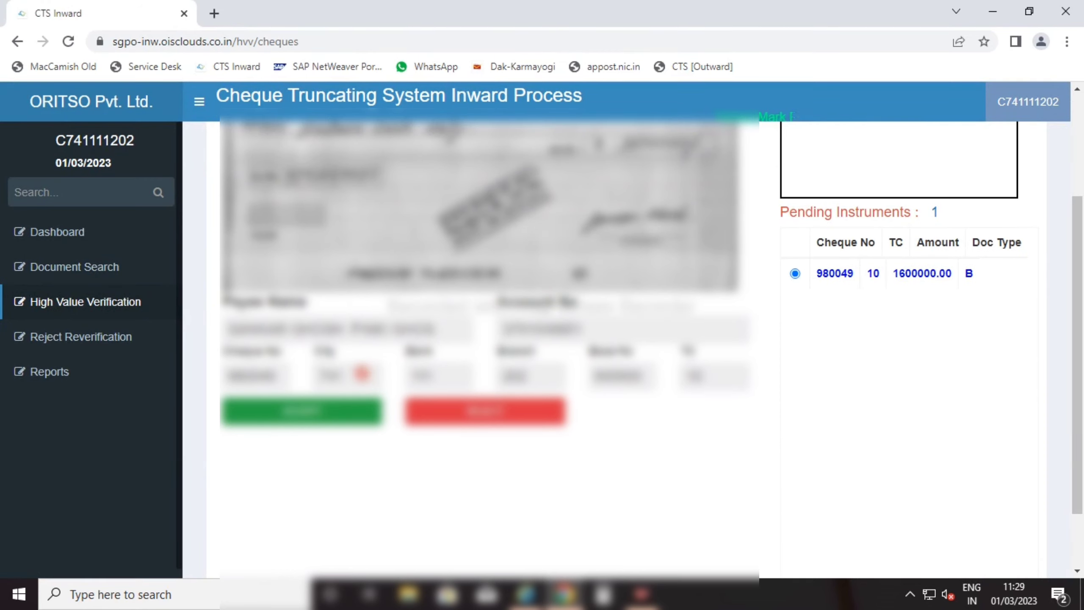
scroll(362, 373, "up", 3)
scroll(365, 378, "down", 1)
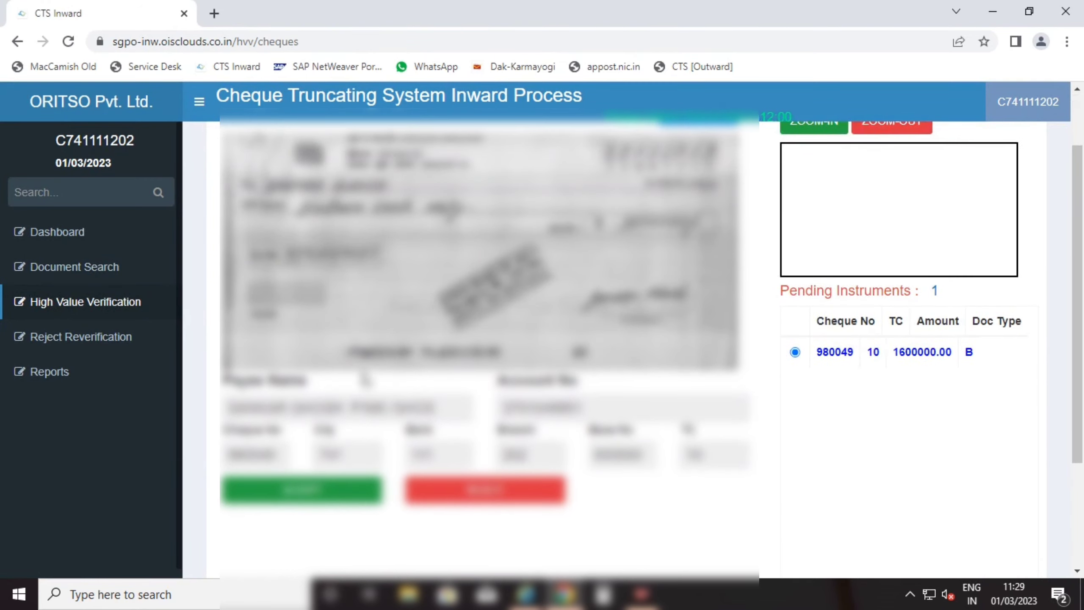
- Copy the 1600000.00 cheque's account number, switch to Finacle, open Transaction Inquiry with HACLI and enter the account number as A/c. ID
left_click_drag(606, 408, 497, 410)
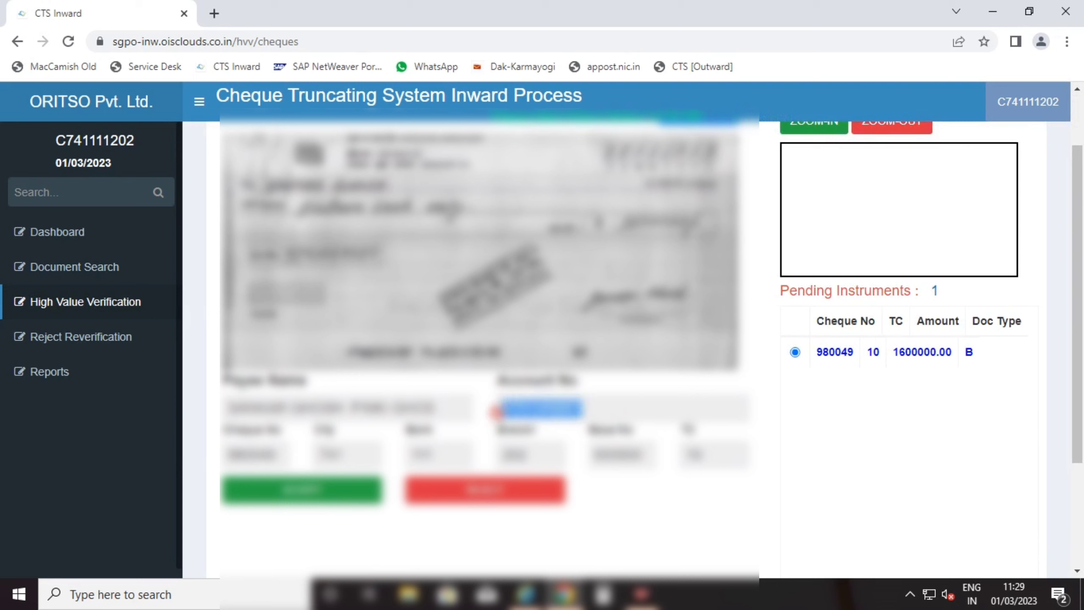
key("alt+Tab")
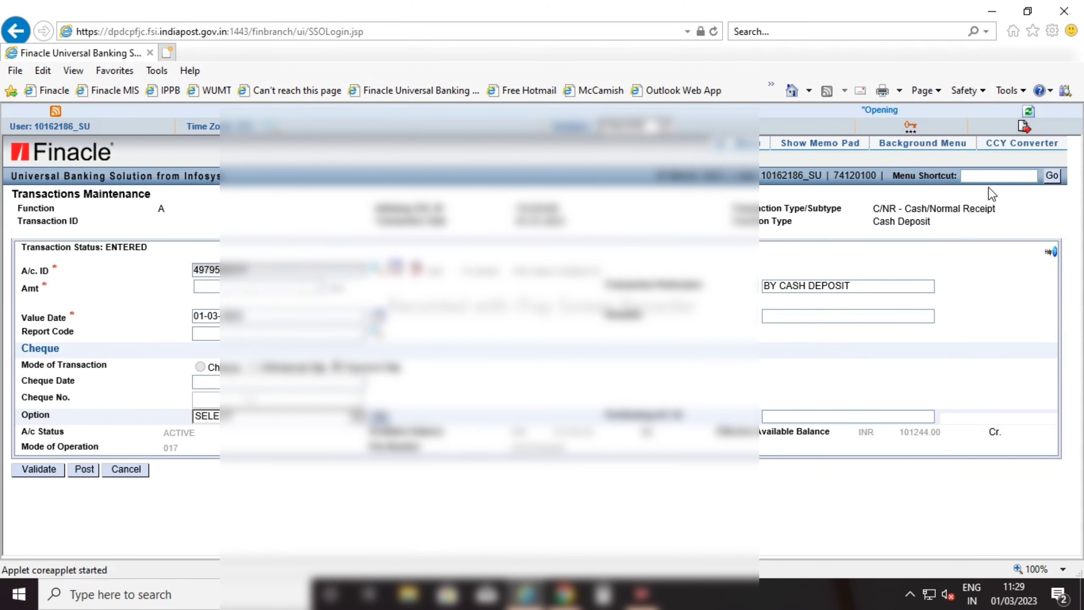
left_click(989, 176)
type("HACLI")
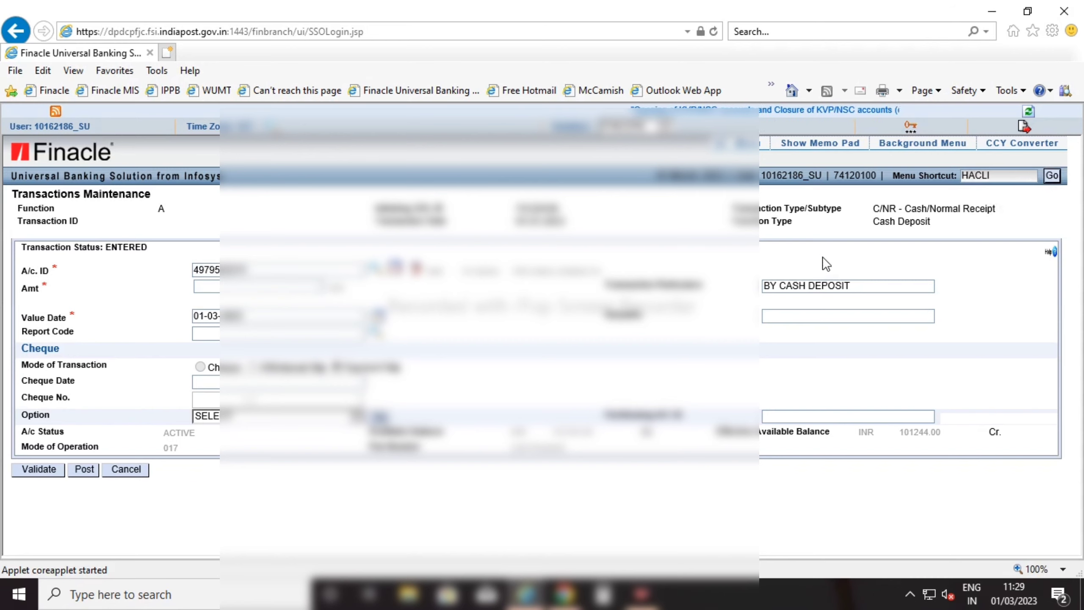
key("Return")
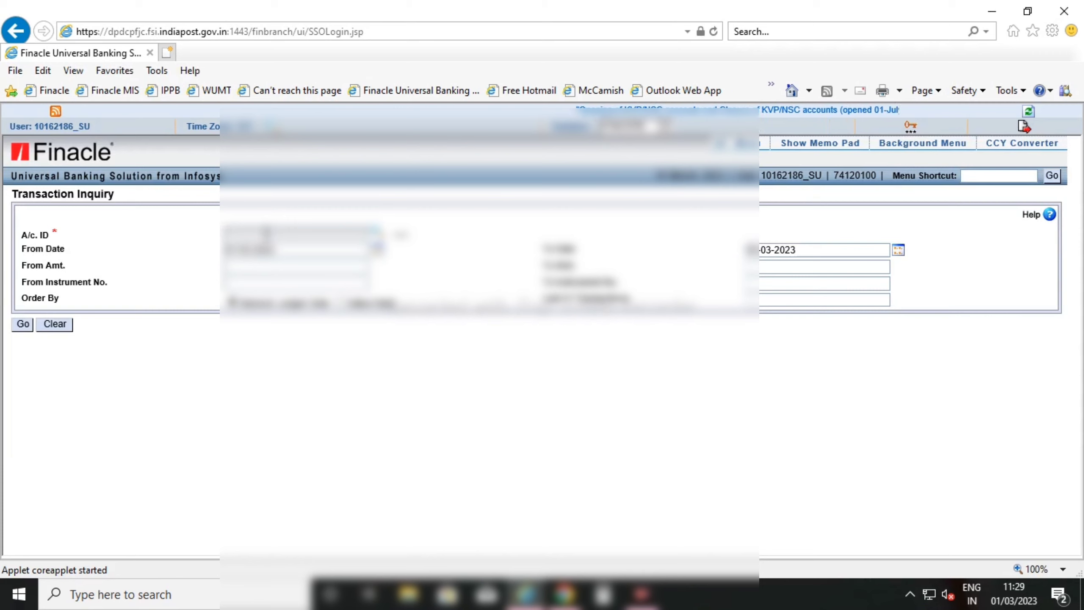
key("Tab")
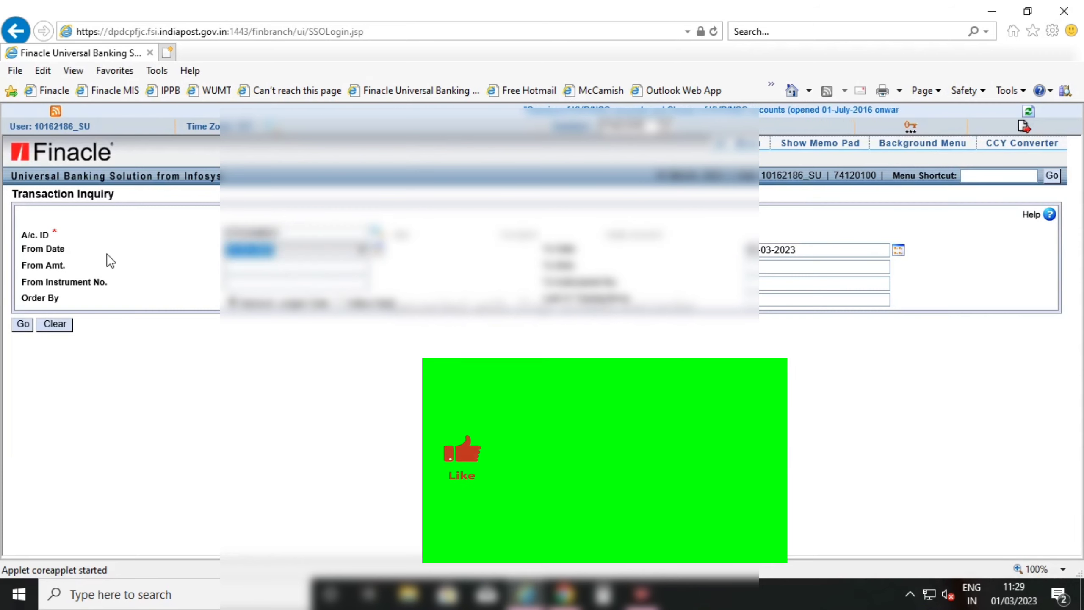